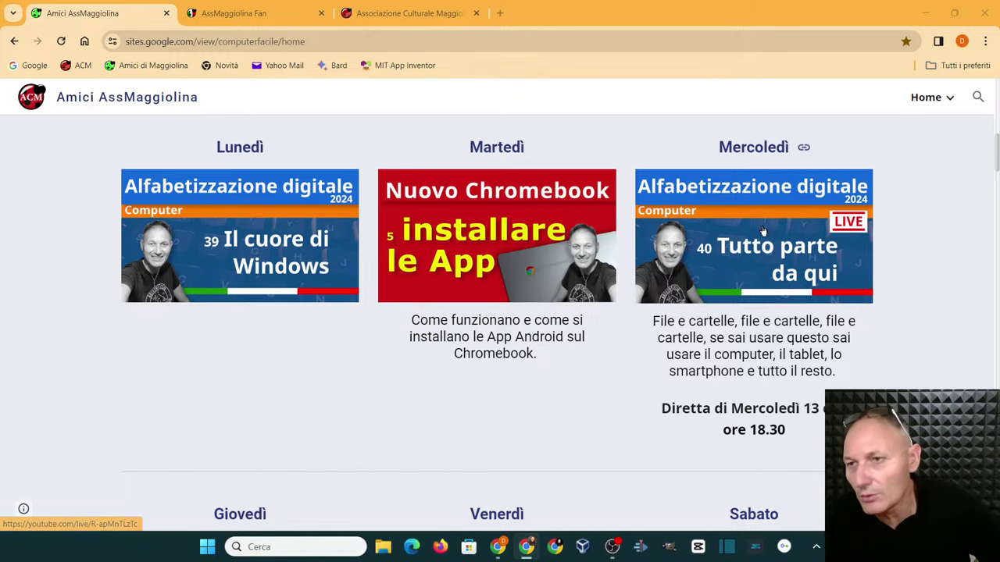
Minimize the browser windows so that the empty desktop is in view
click(928, 15)
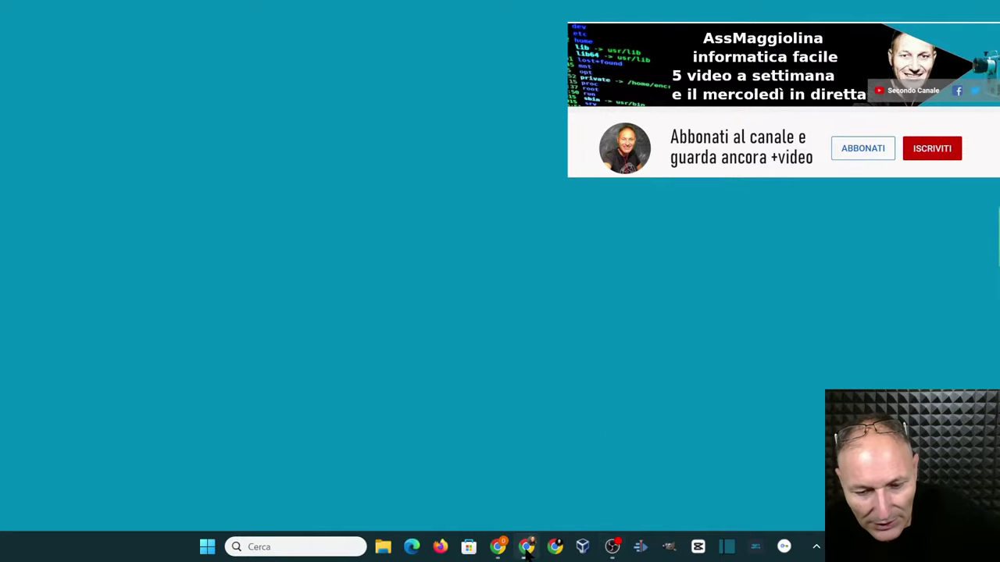
click(498, 547)
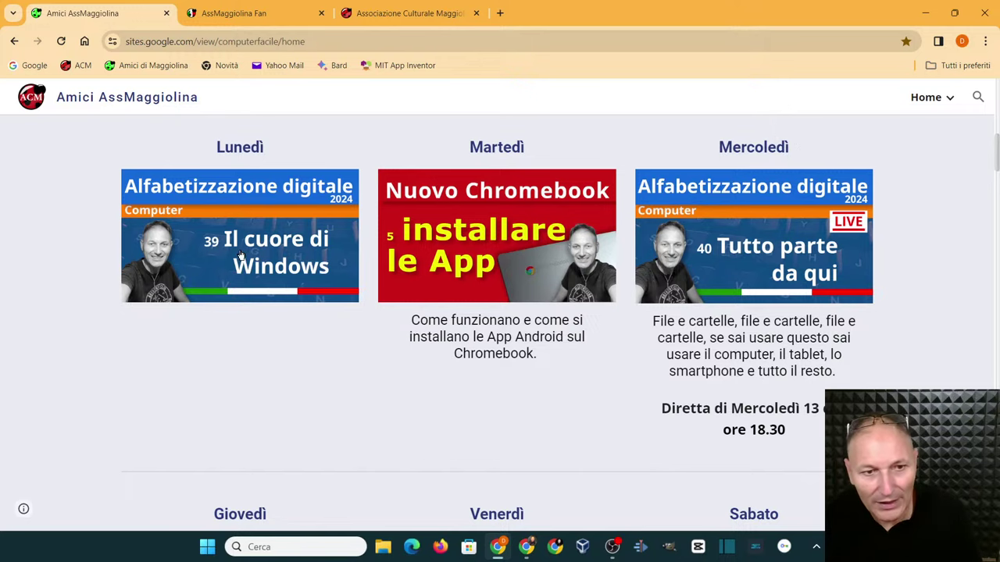
click(923, 17)
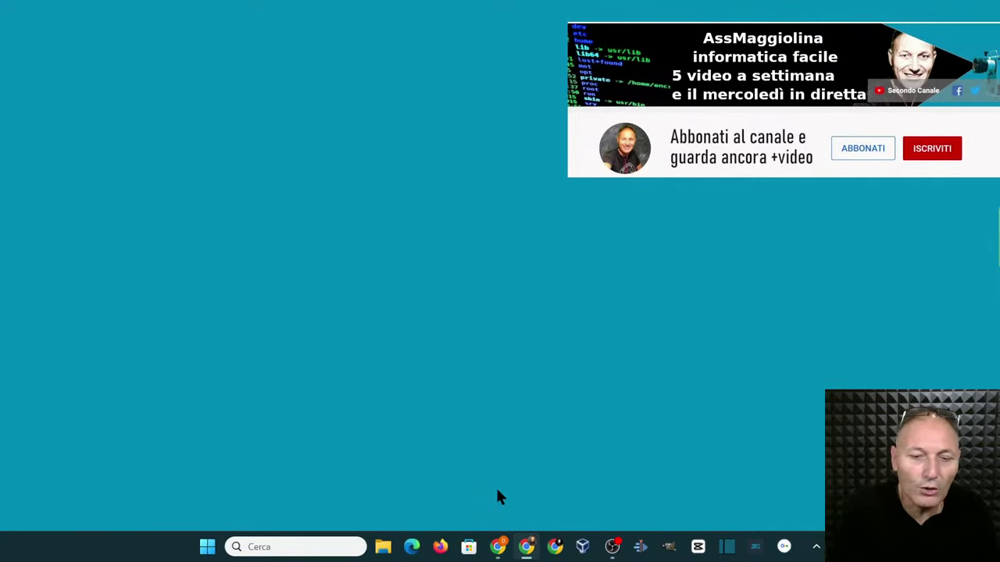
mouse_move(502, 548)
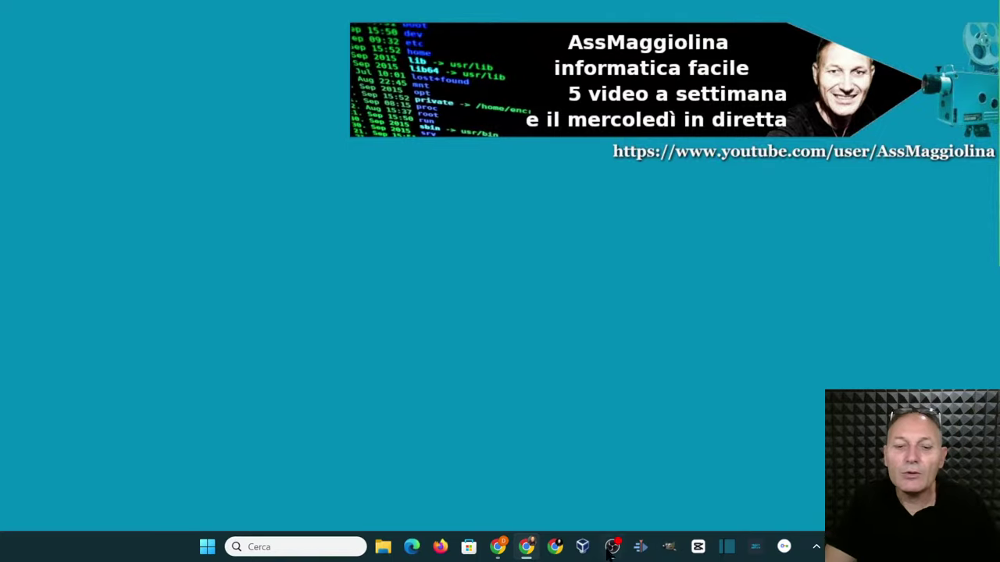
mouse_move(501, 548)
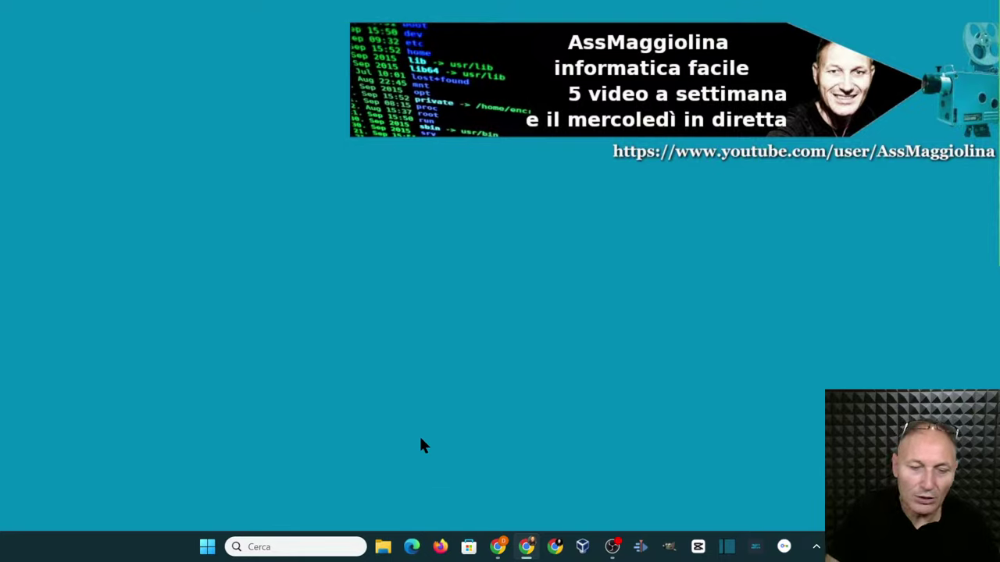
Open the Documenti folder in File Explorer to look over its subfolders, and minimize the window
click(383, 545)
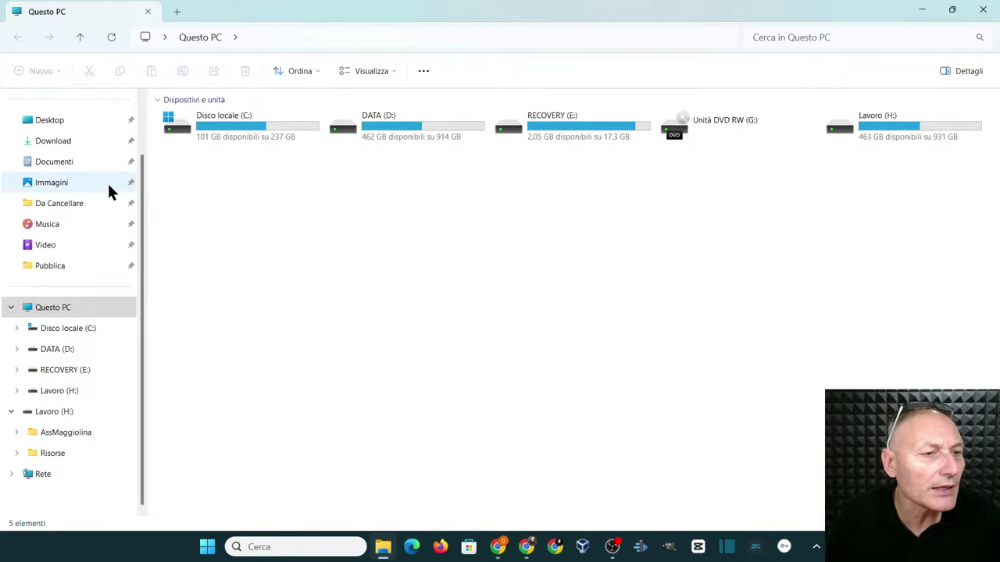
click(51, 164)
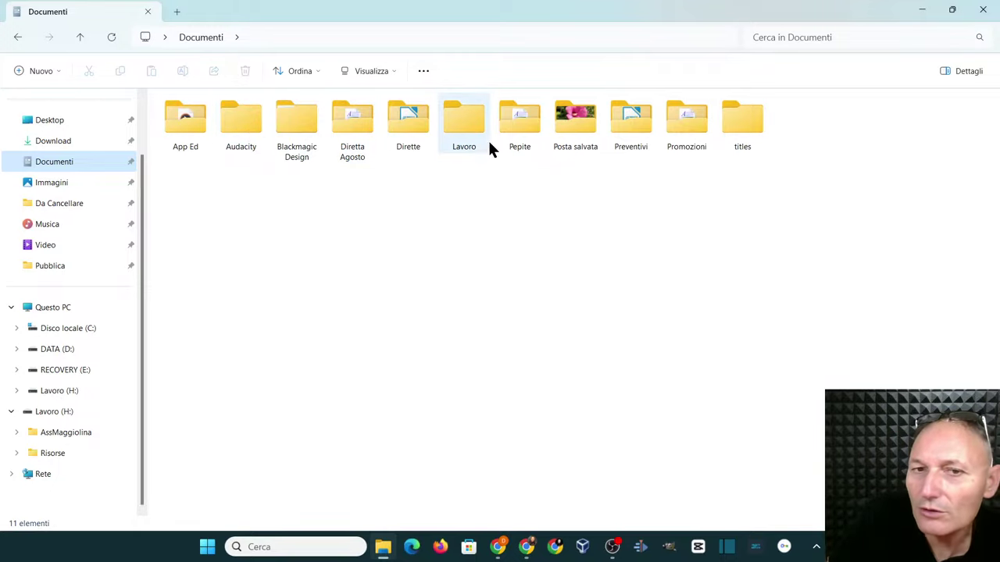
mouse_move(461, 117)
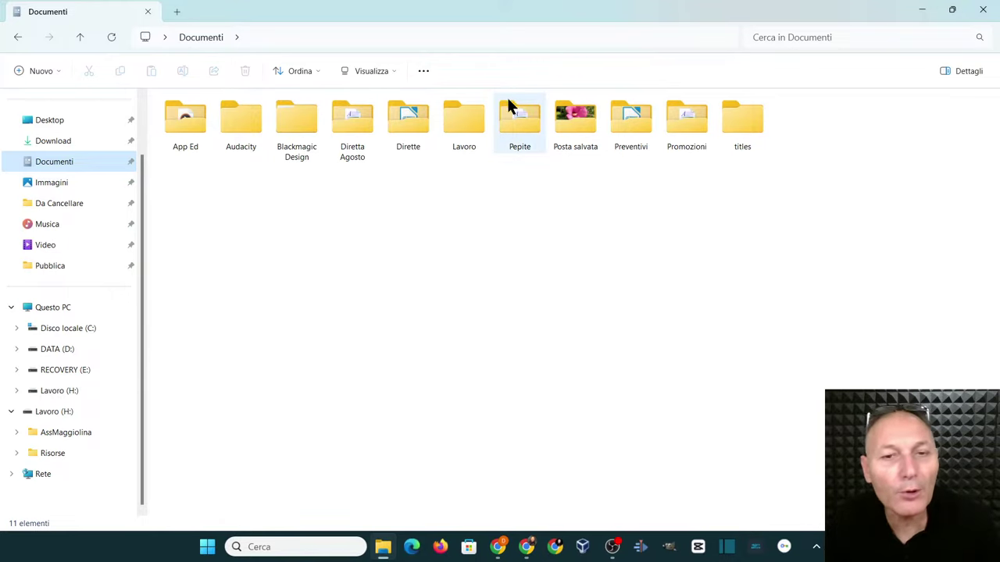
mouse_move(505, 117)
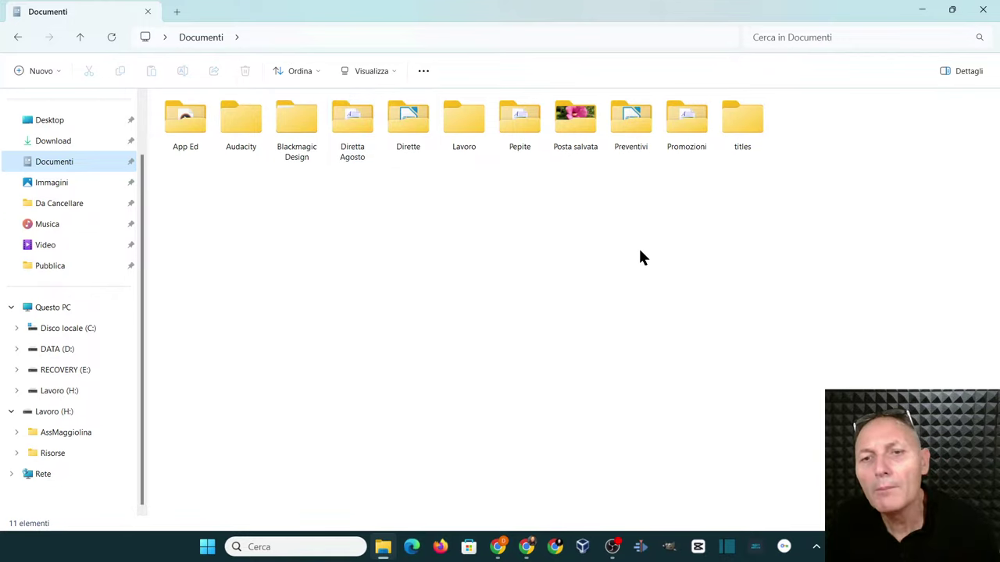
mouse_move(569, 111)
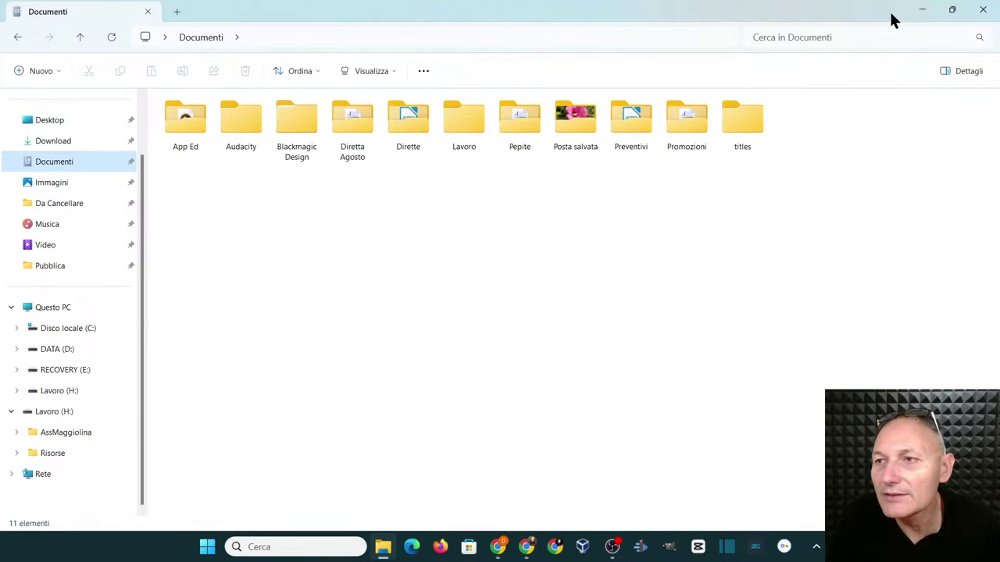
click(919, 9)
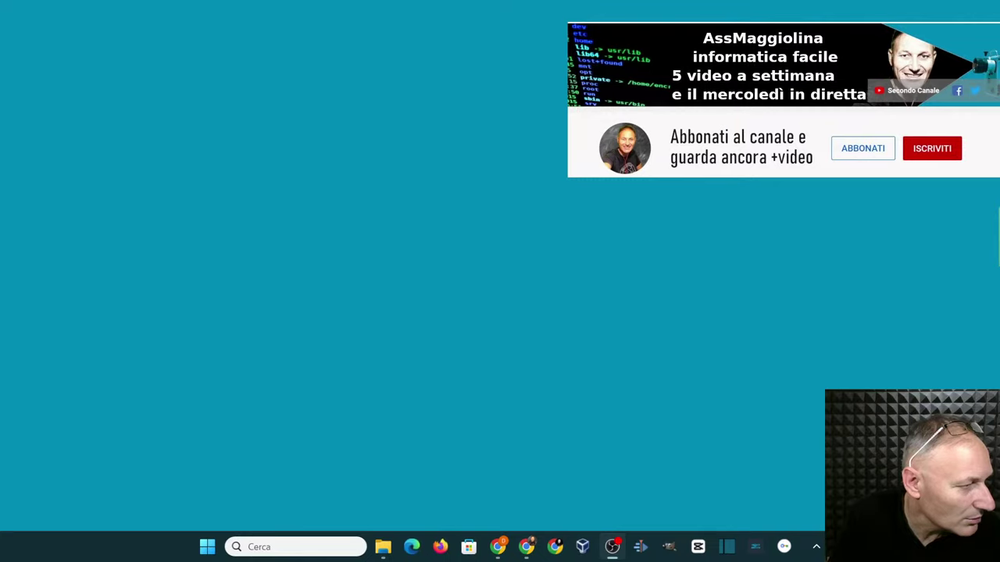
Place the Cestino and DriverSave.bat icons on the empty desktop, with DriverSave.bat directly below Cestino
drag(70, 74, 72, 76)
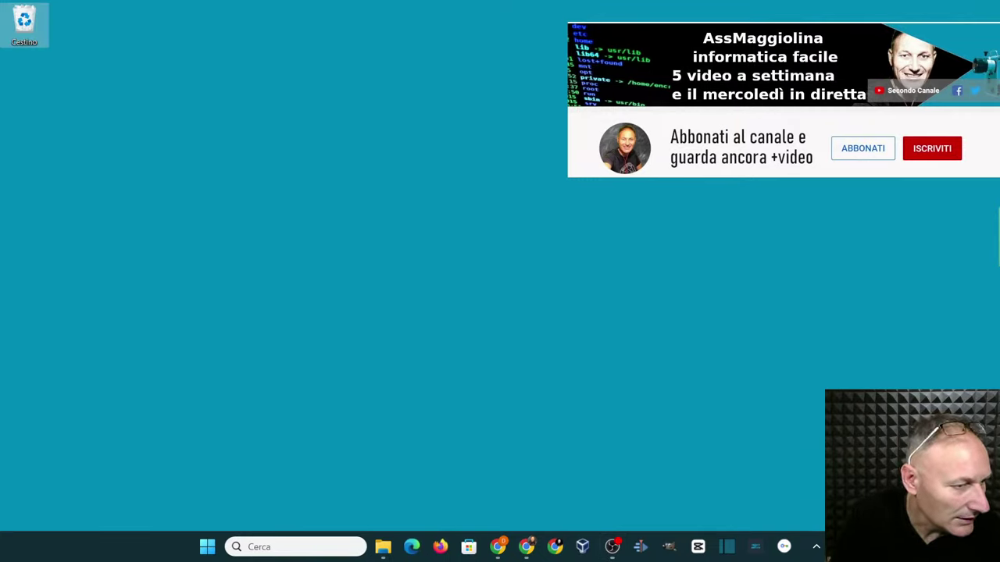
drag(0, 89, 33, 81)
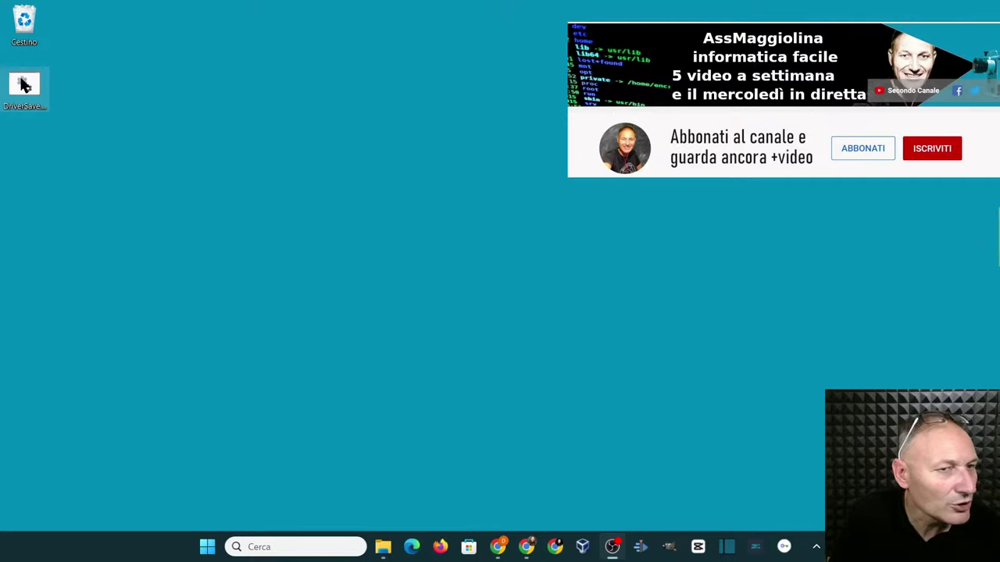
mouse_move(23, 82)
mouse_down()
mouse_move(390, 193)
mouse_move(563, 258)
mouse_move(566, 273)
mouse_move(373, 258)
mouse_move(27, 74)
mouse_up()
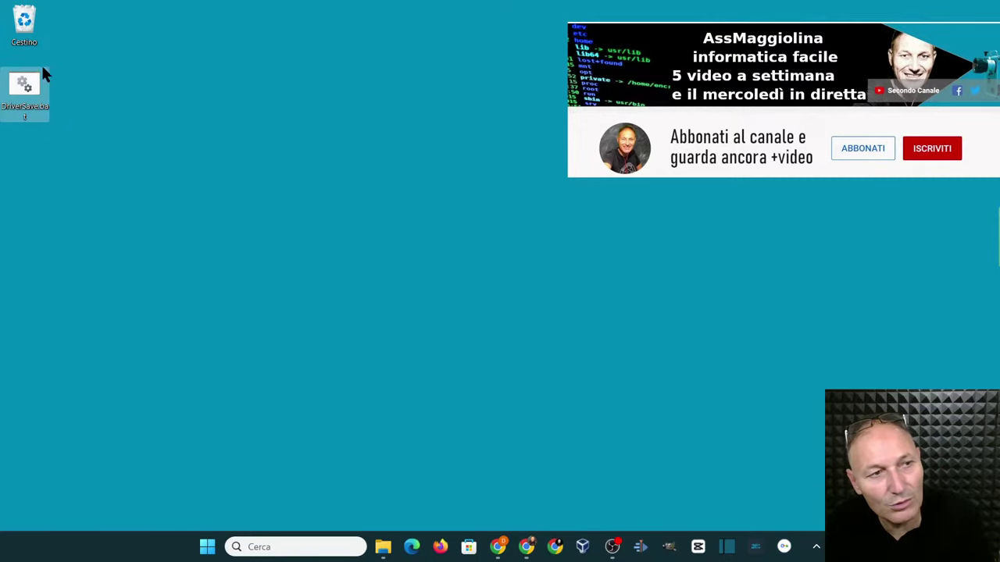
drag(37, 88, 443, 197)
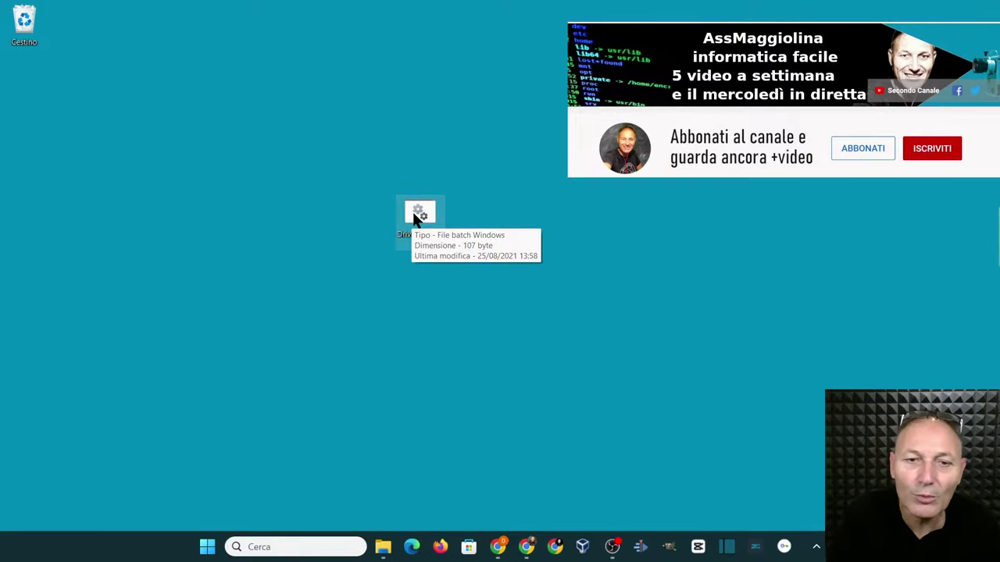
drag(417, 216, 22, 78)
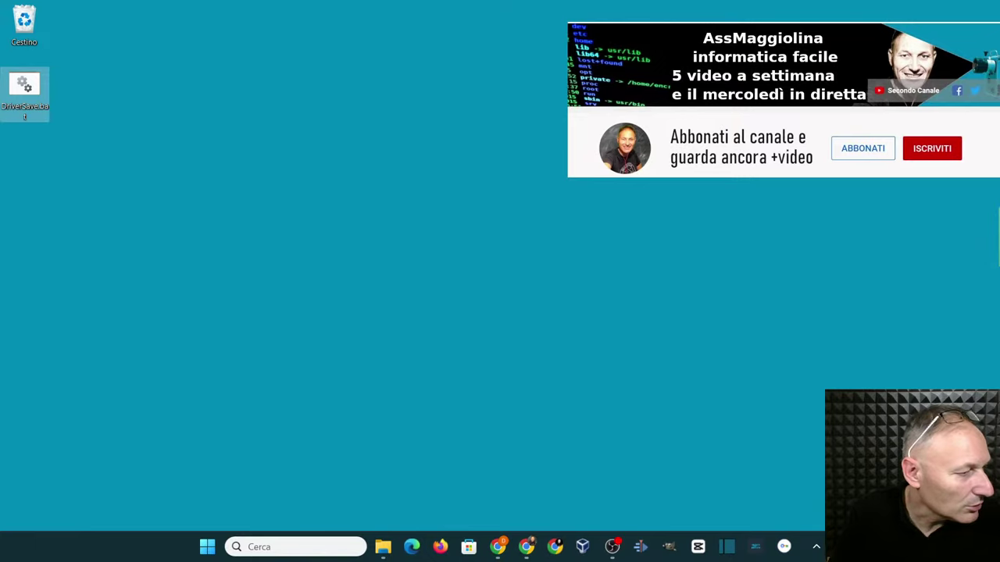
click(612, 546)
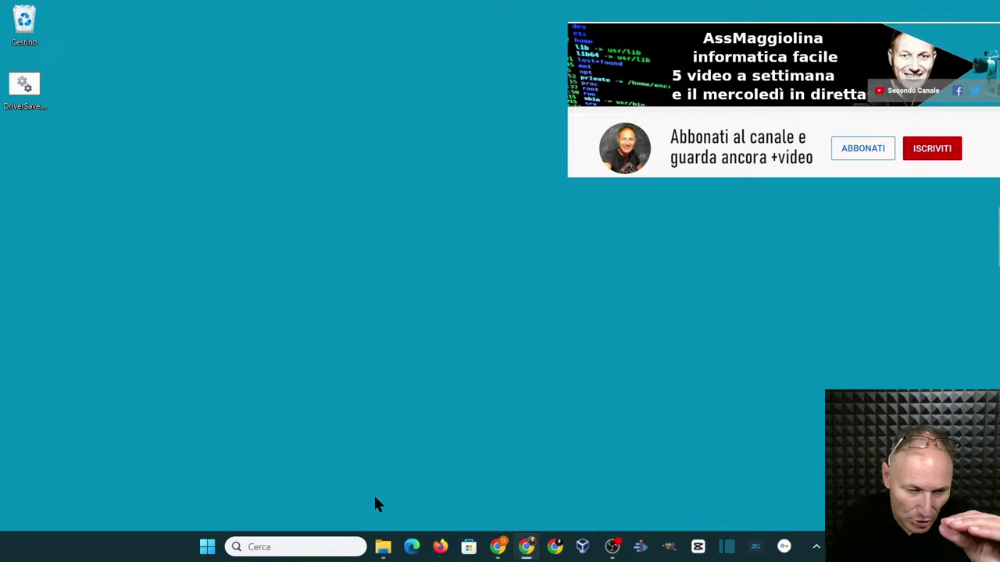
Show the Desktop folder's contents in File Explorer to find DriverSave.bat, and minimize the window
mouse_move(388, 551)
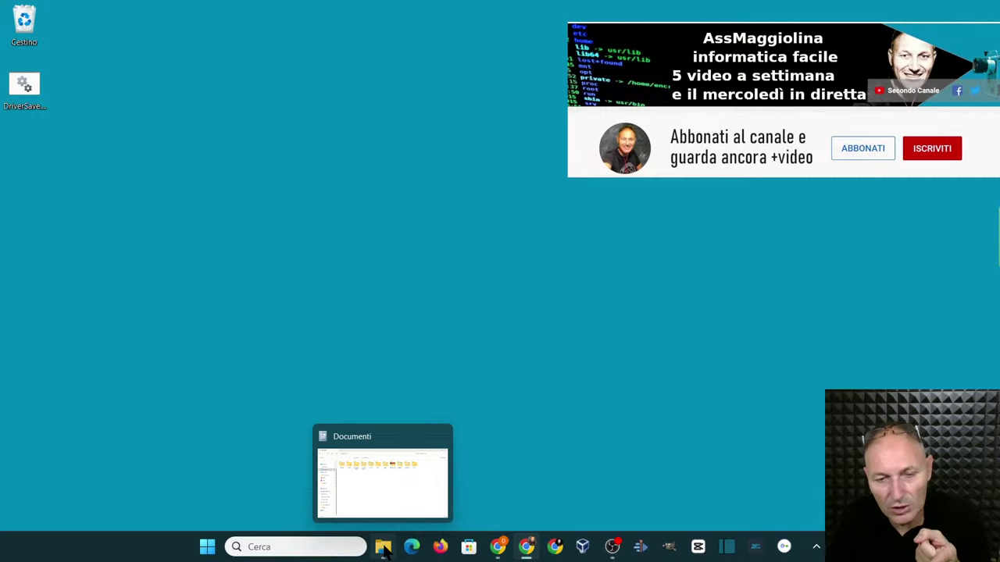
click(383, 549)
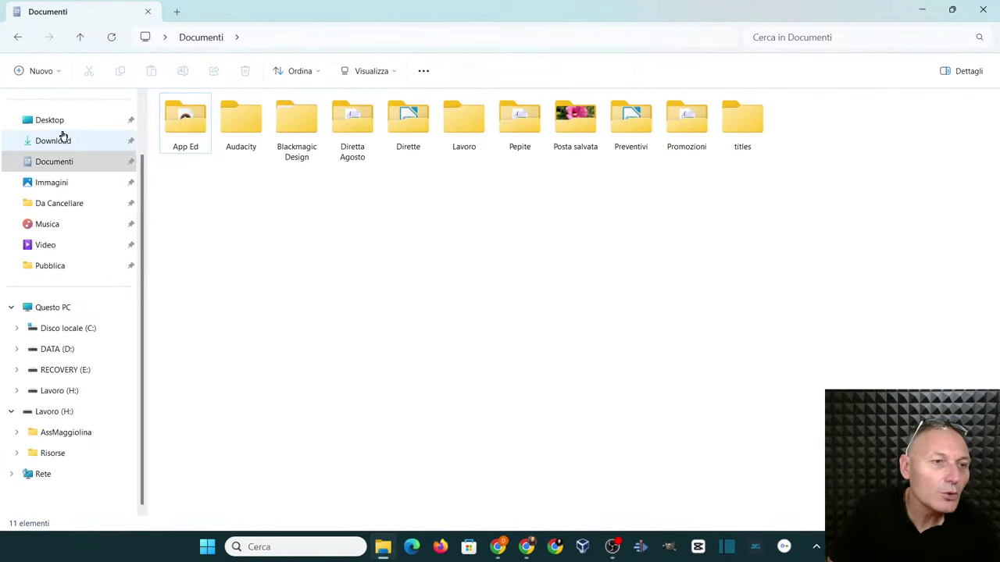
click(54, 121)
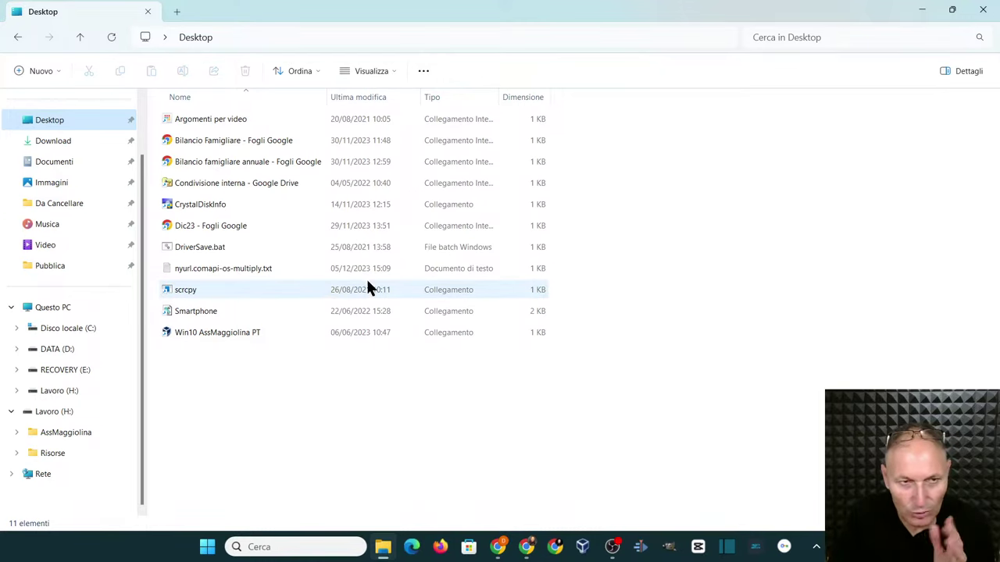
click(919, 11)
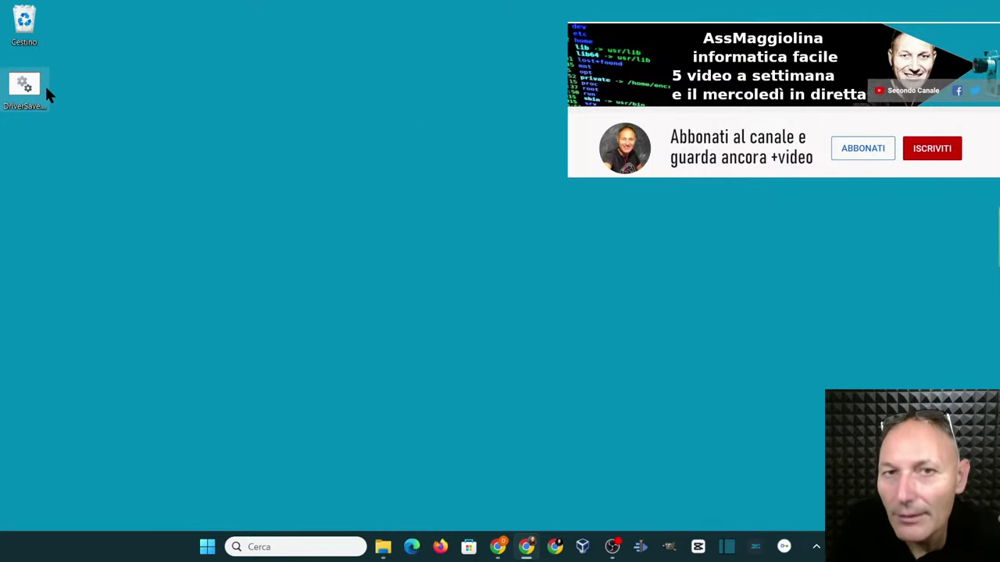
Bring back the File Explorer window, view it floating beside the desktop icons, and maximize it again
click(383, 549)
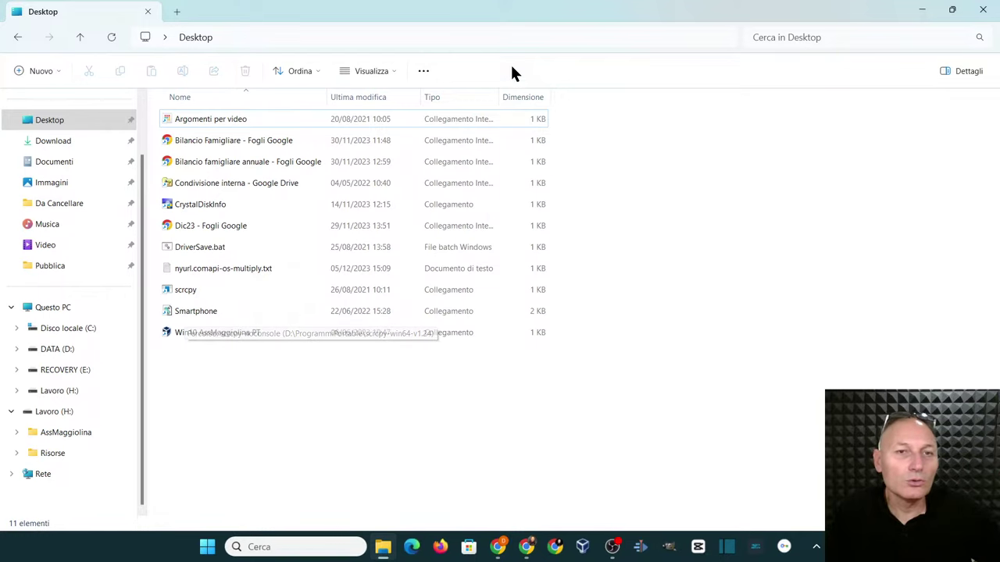
drag(524, 11, 105, 148)
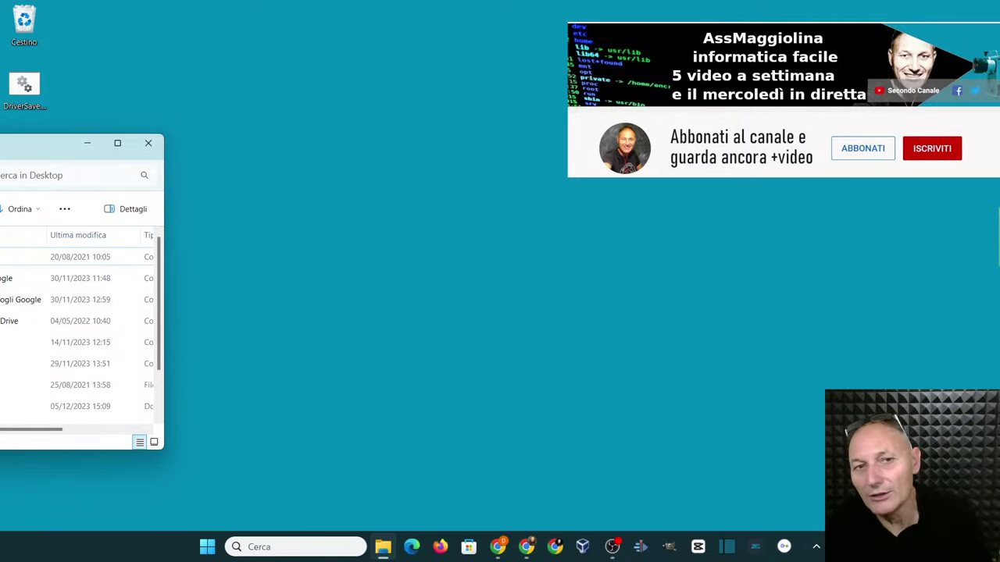
drag(0, 144, 403, 96)
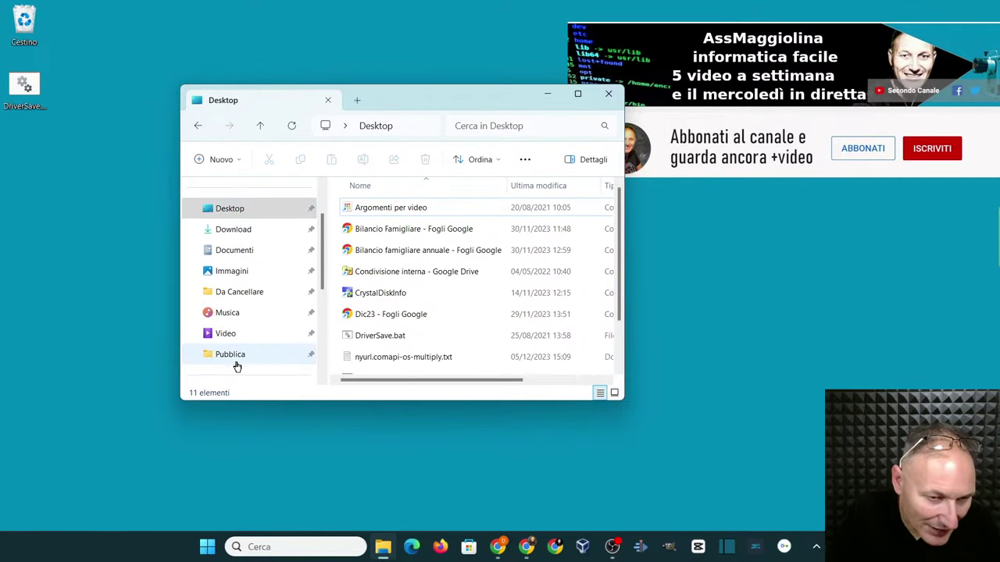
click(578, 94)
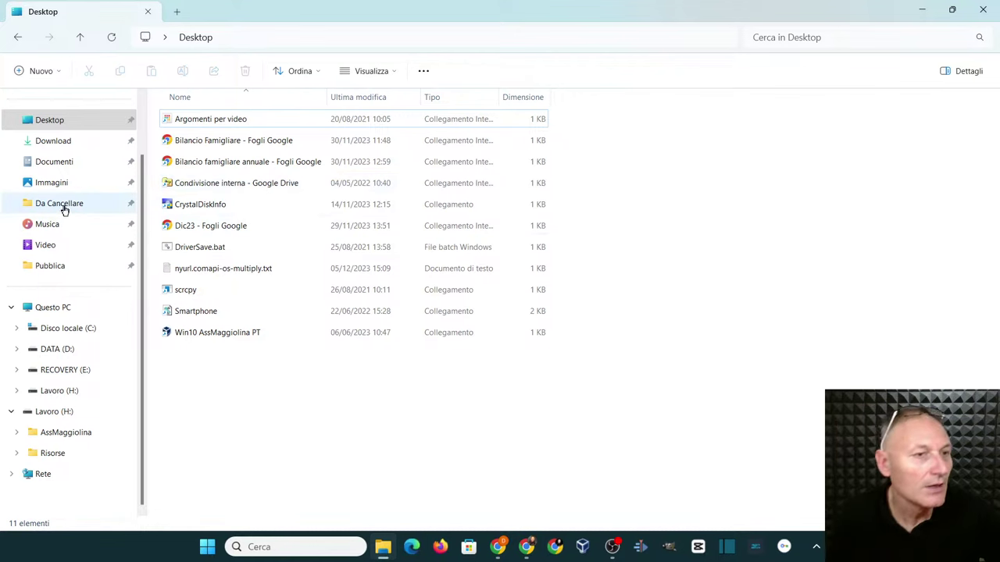
Open the Download folder and delete all the PDF files grouped under Settimana scorsa
click(54, 145)
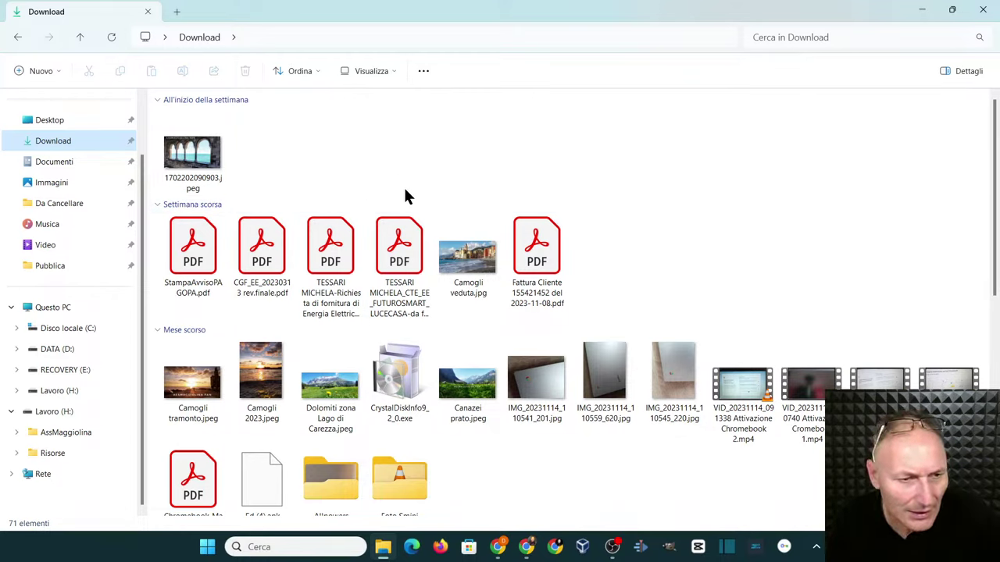
drag(405, 191, 231, 273)
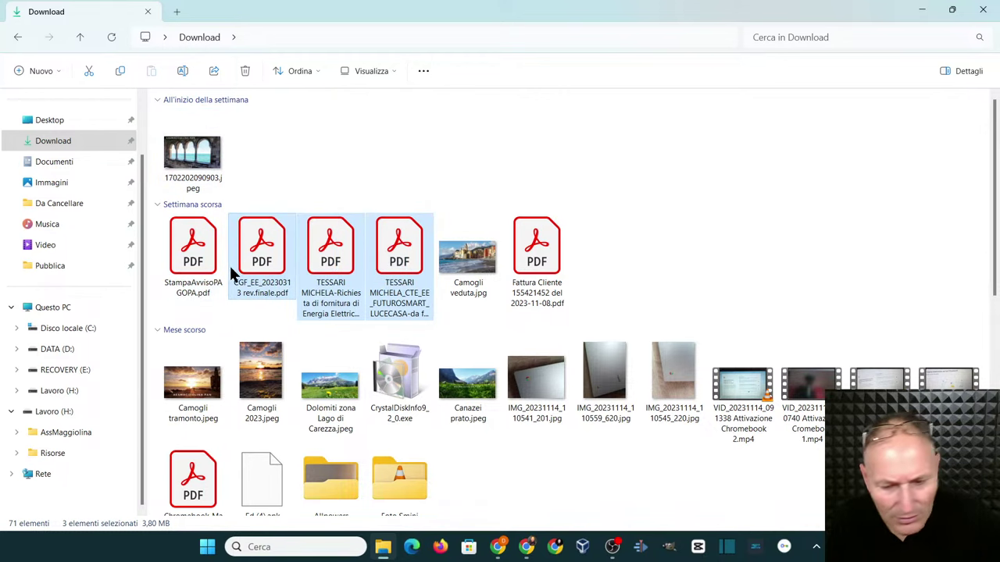
key(Delete)
click(189, 255)
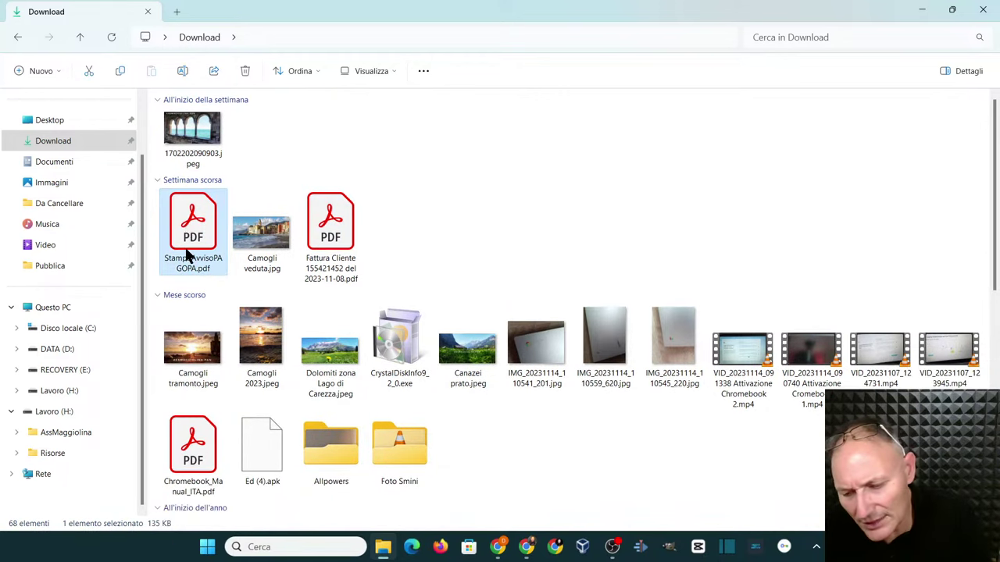
key(Delete)
click(272, 228)
key(Delete)
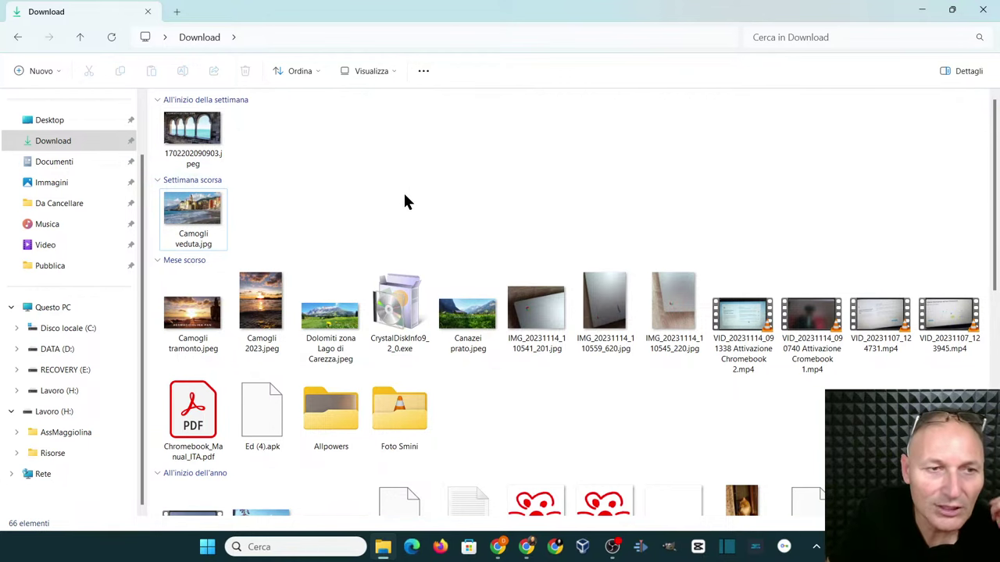
View the picture 1702202090903.jpeg, close it, and look through the other files in the Download folder
double_click(205, 134)
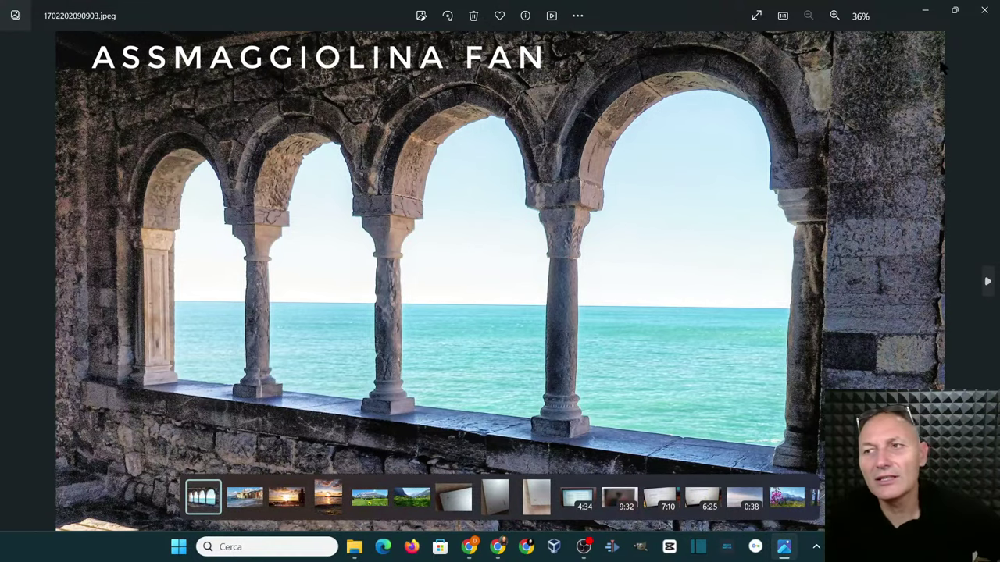
click(981, 13)
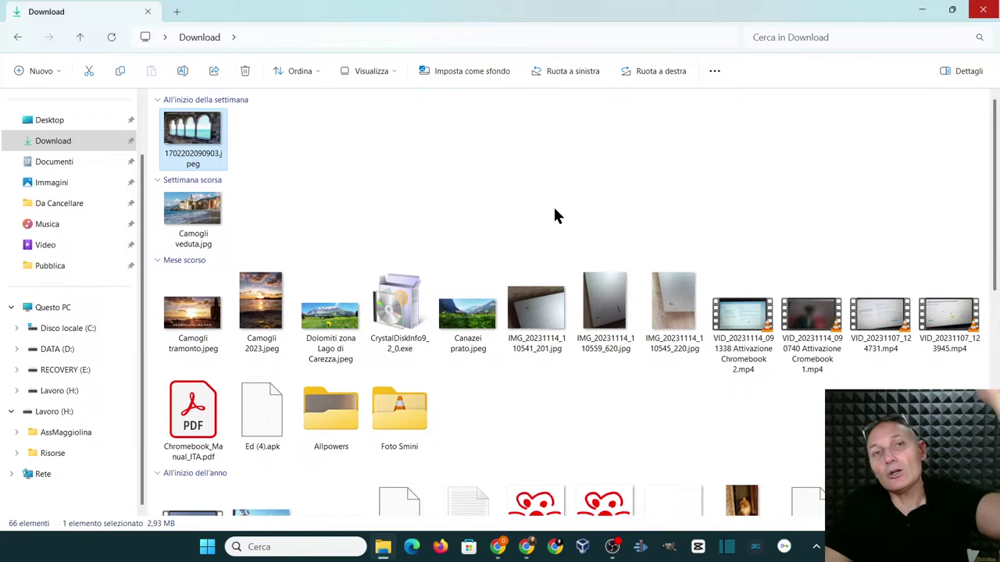
scroll(552, 218, down, 10)
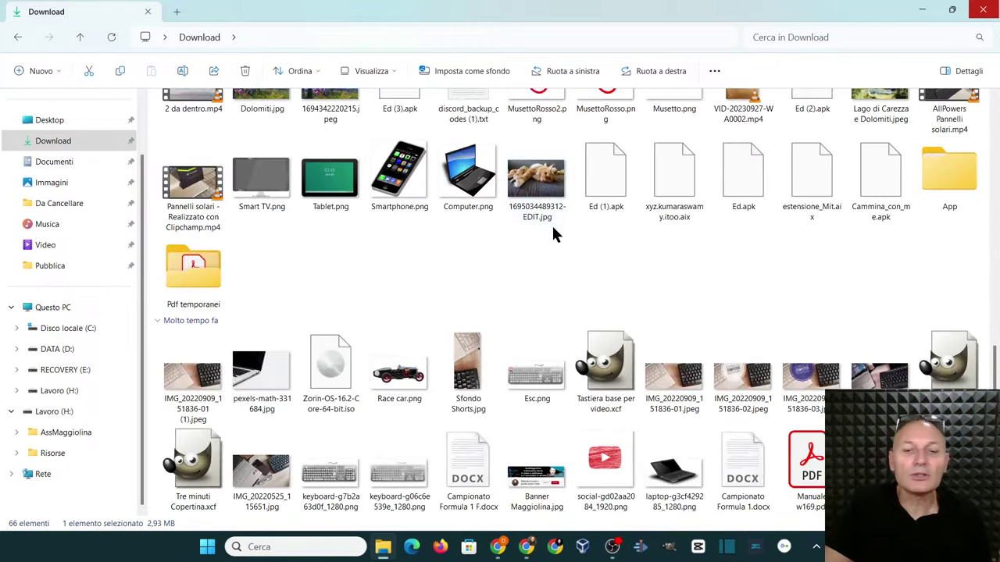
scroll(547, 242, up, 10)
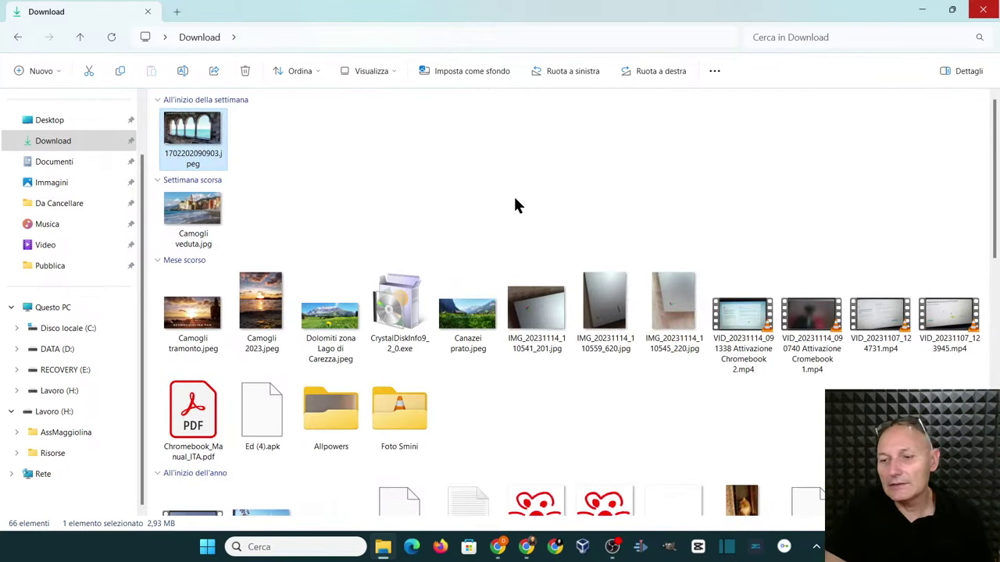
scroll(515, 204, down, 10)
scroll(519, 211, up, 10)
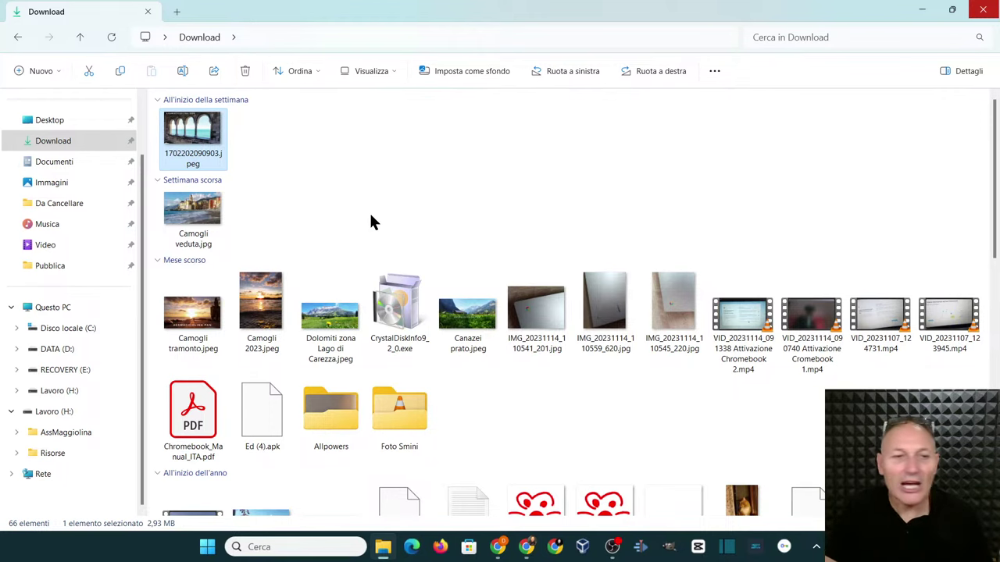
scroll(449, 205, down, 5)
scroll(446, 206, up, 5)
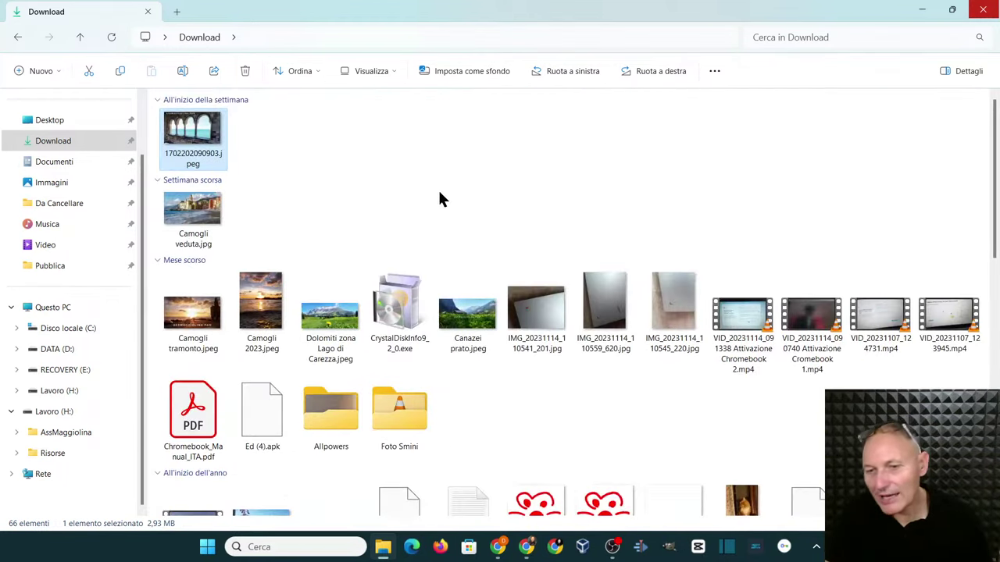
Delete the four images between Tastiera base per video.xcf and Tastiera.xcf in the Download folder's Molto tempo fa group
scroll(397, 236, down, 5)
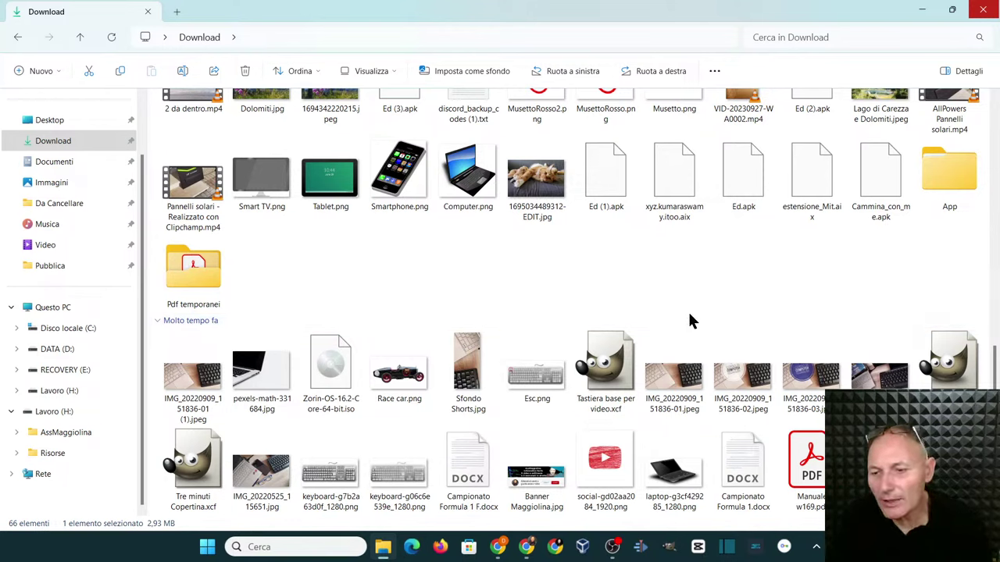
drag(639, 289, 873, 375)
key(Delete)
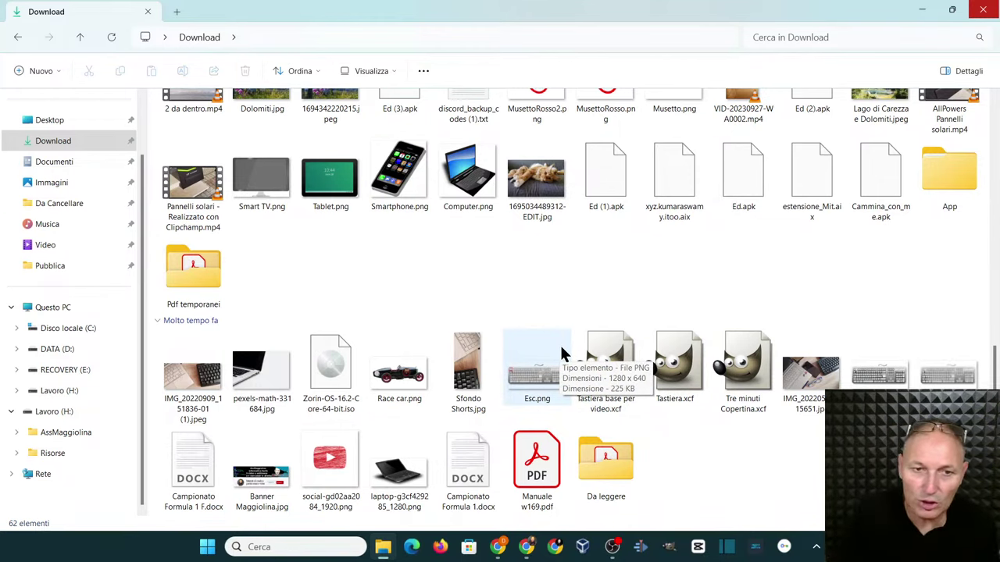
scroll(737, 441, up, 2)
scroll(738, 447, up, 4)
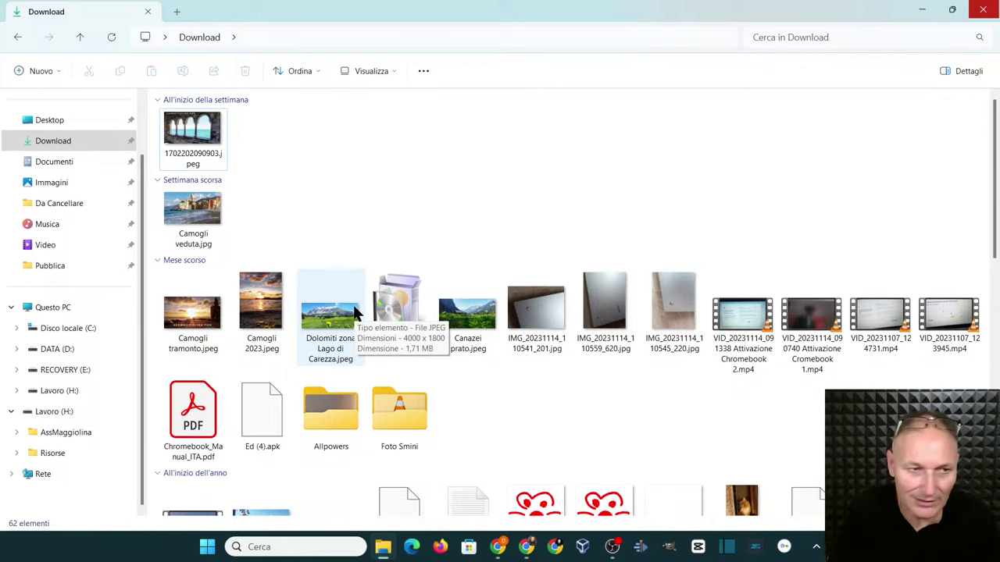
Show the contents of the Immagini folder, and examine the subfolders and pictures in the Da Cancellare folder
click(65, 165)
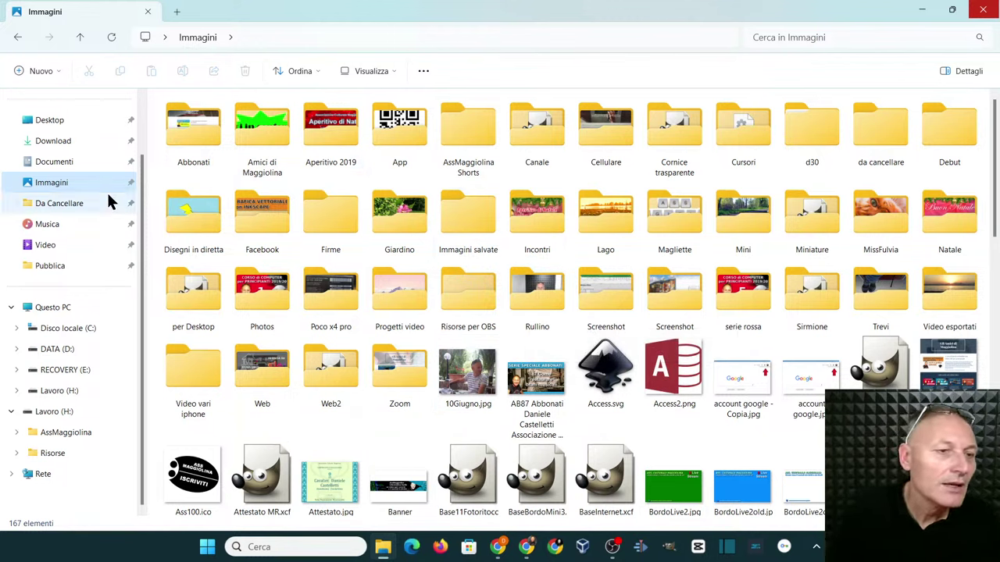
click(61, 208)
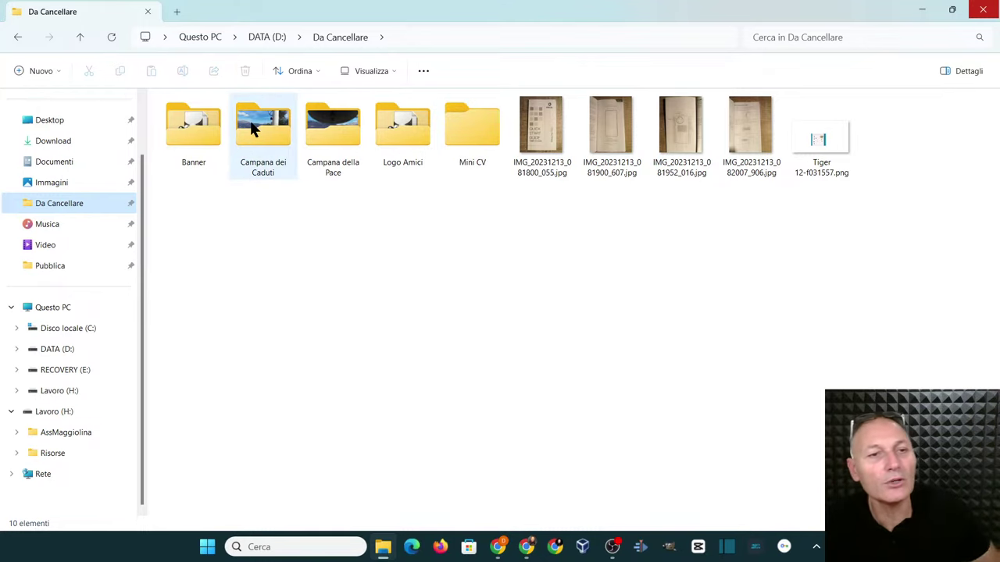
mouse_move(251, 130)
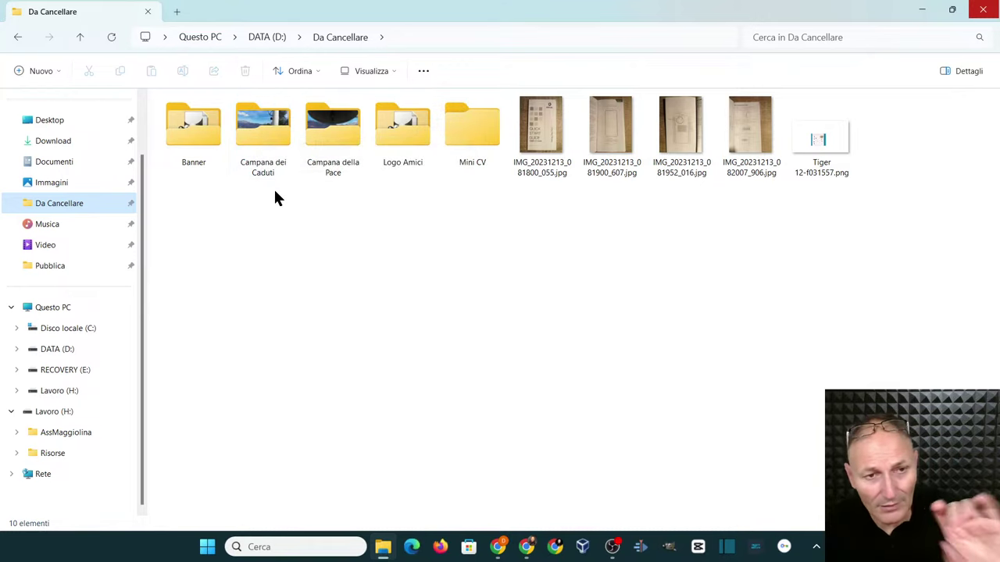
mouse_move(249, 150)
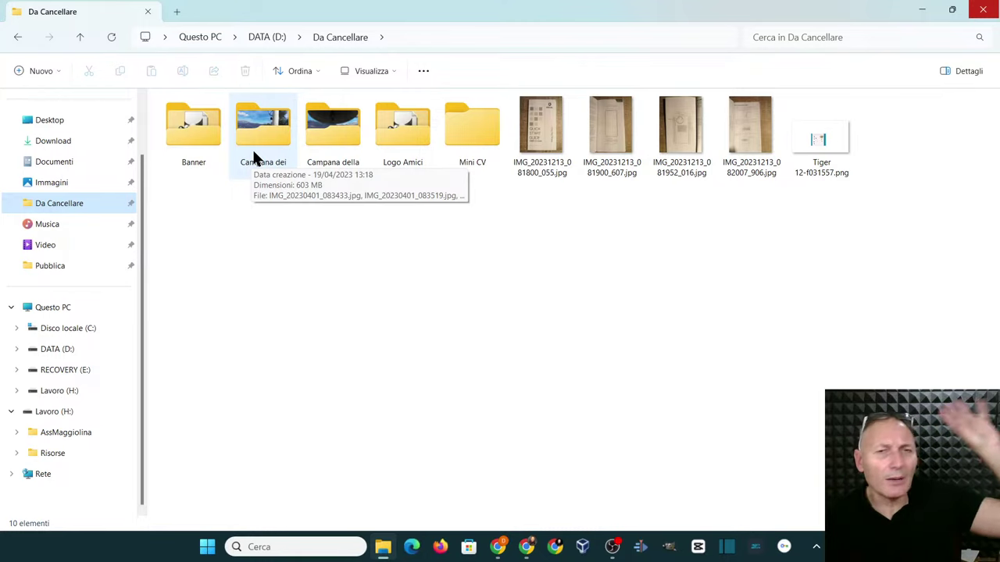
click(252, 148)
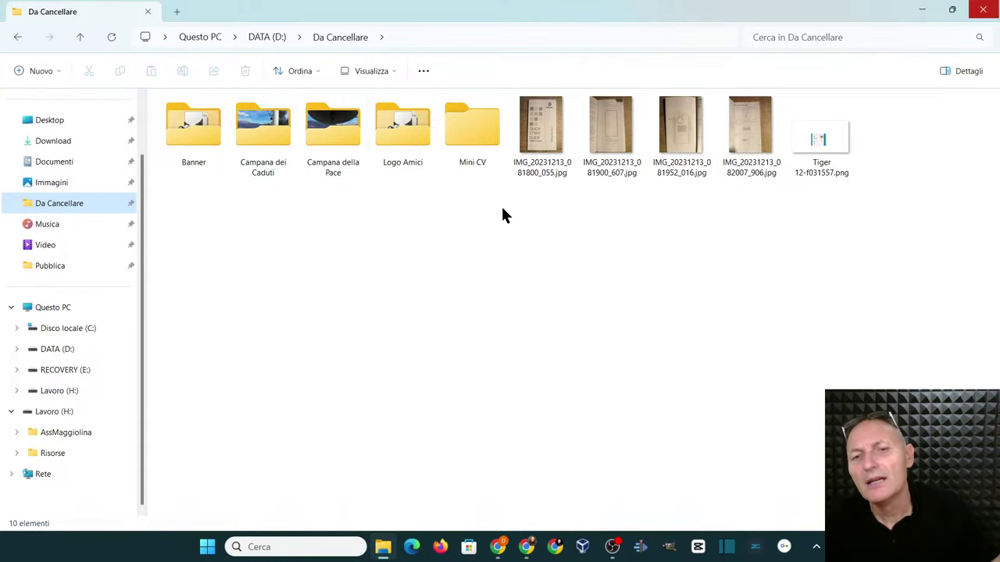
drag(528, 187, 680, 225)
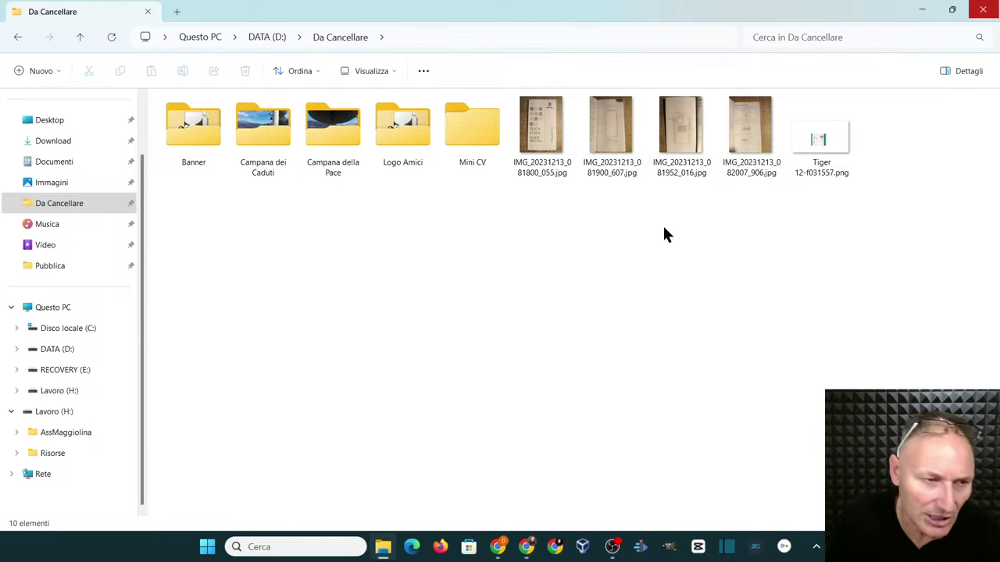
Compare how the Musica and Da Cancellare folders list their contents, and check the display options offered for Musica
click(49, 226)
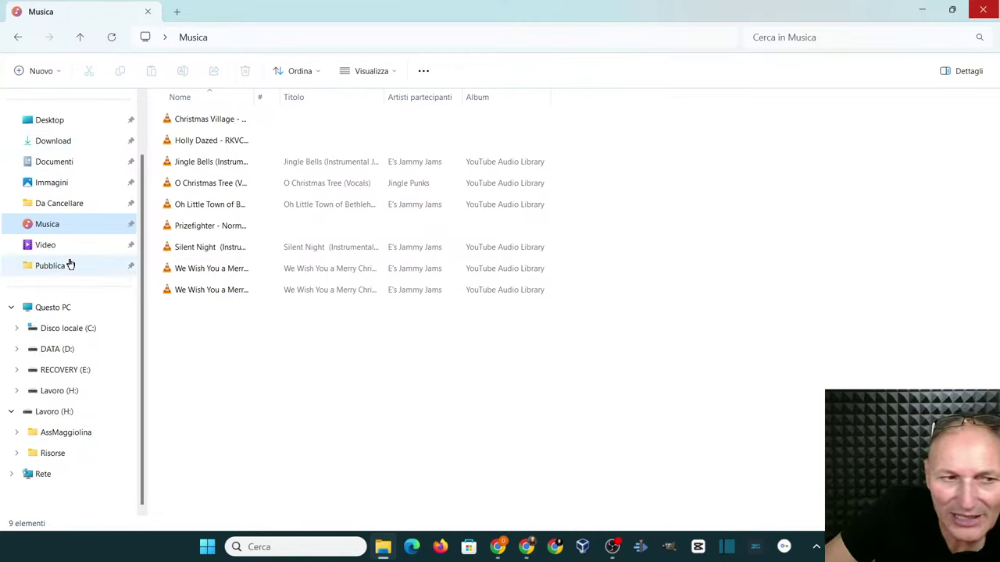
click(70, 204)
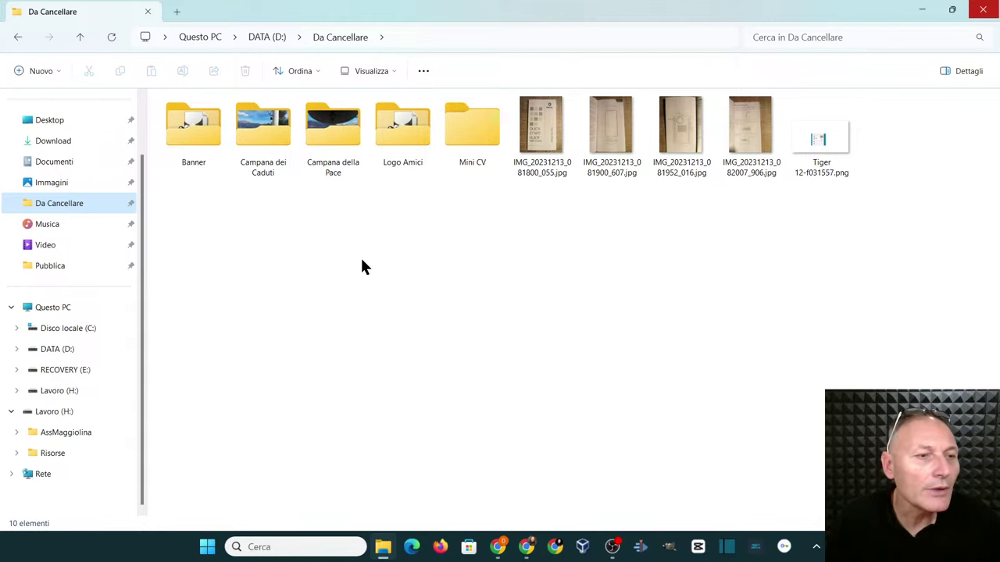
click(52, 225)
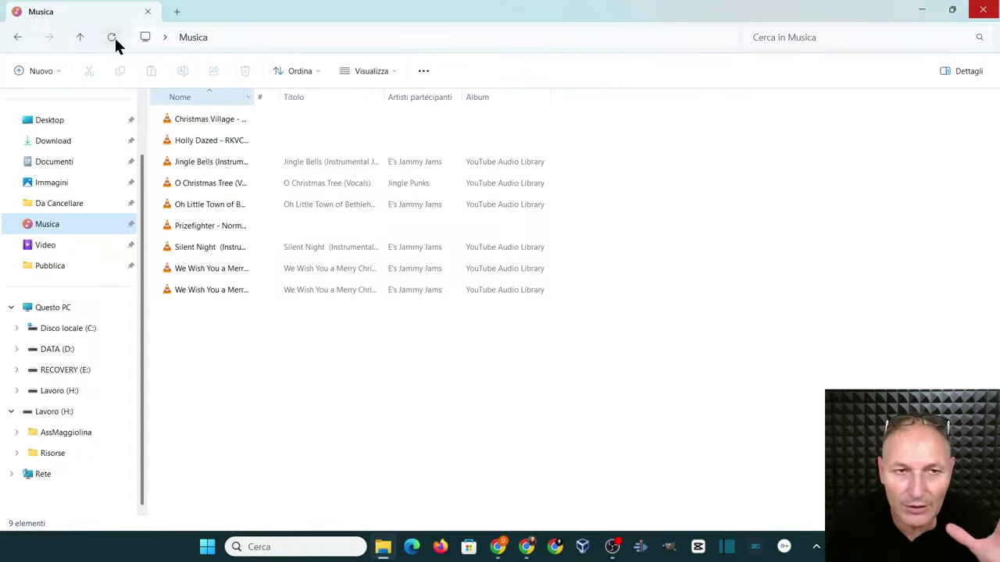
click(380, 71)
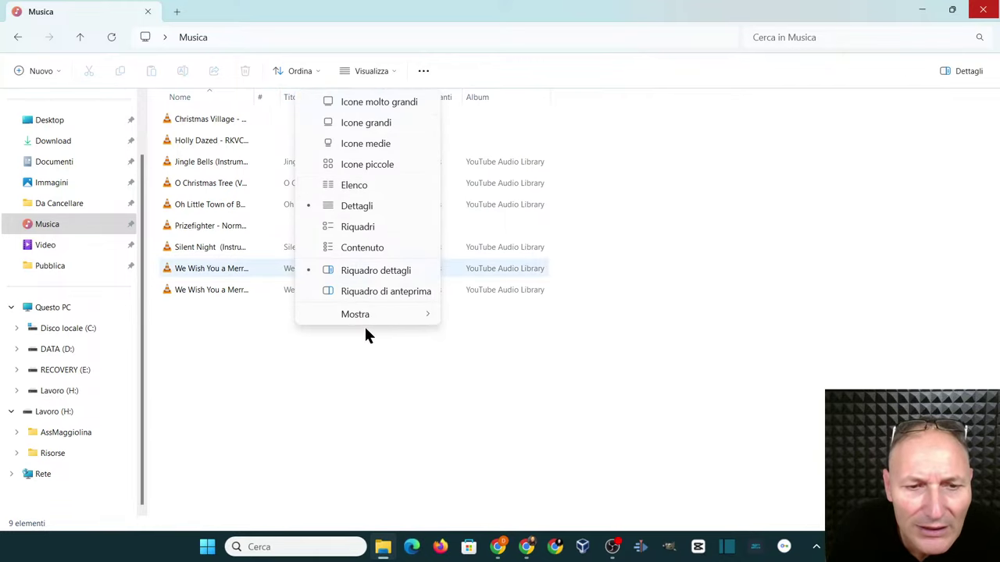
click(227, 361)
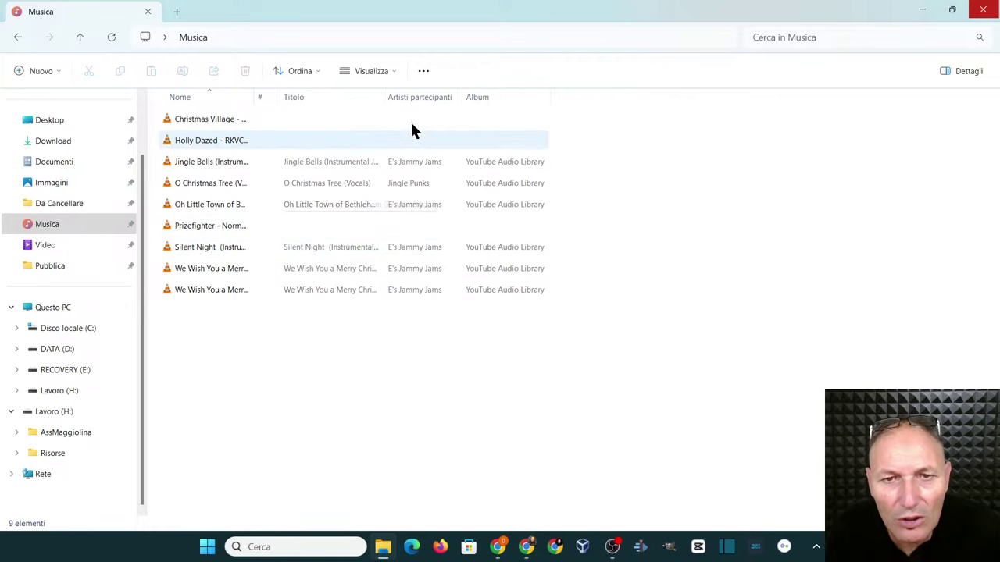
Highlight the Jingle Bells and O Christmas Tree tracks in turn to point out their details, and clear the selection
click(313, 161)
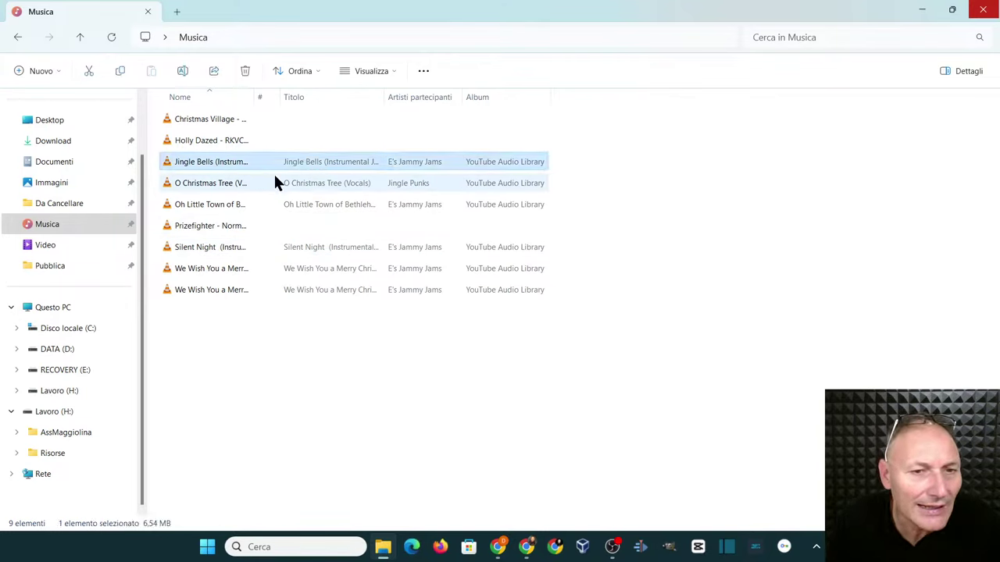
click(292, 187)
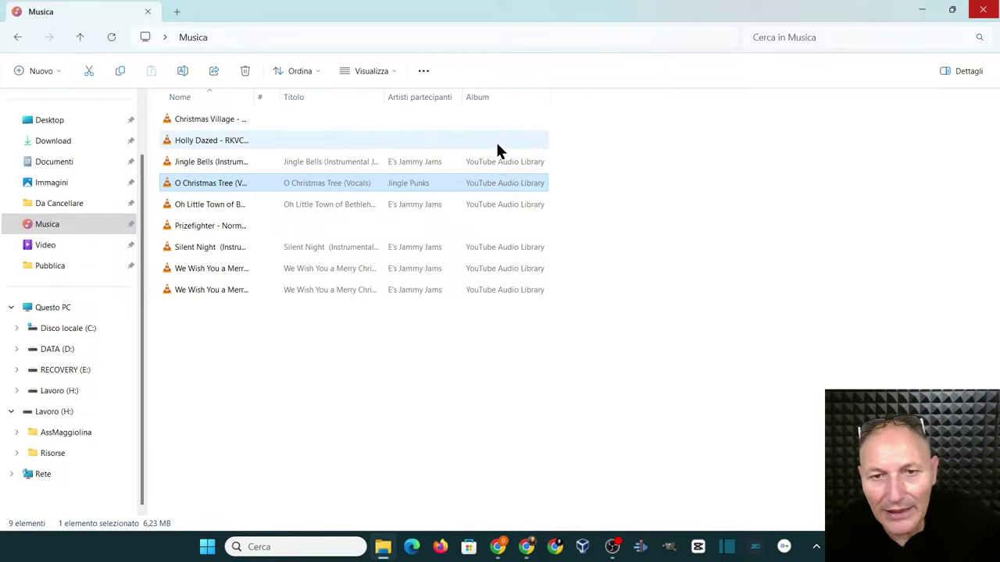
click(434, 329)
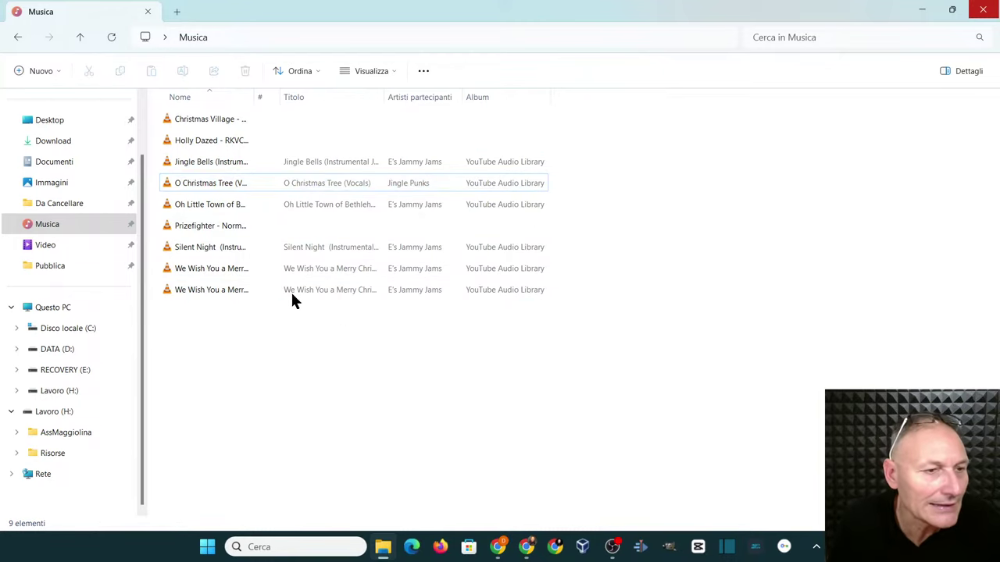
Display the contents of the Da Cancellare folder in the Dettagli view
click(62, 207)
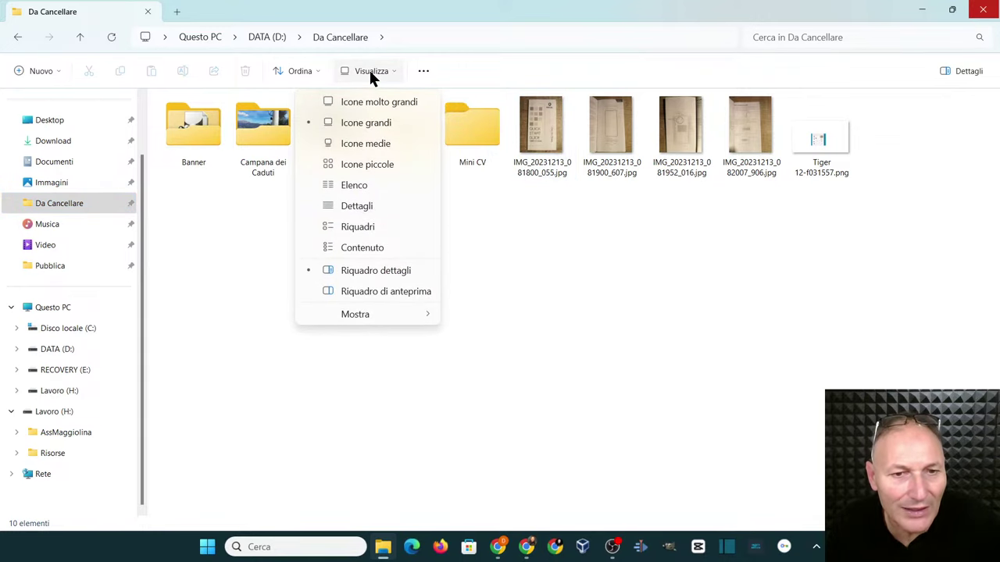
click(338, 204)
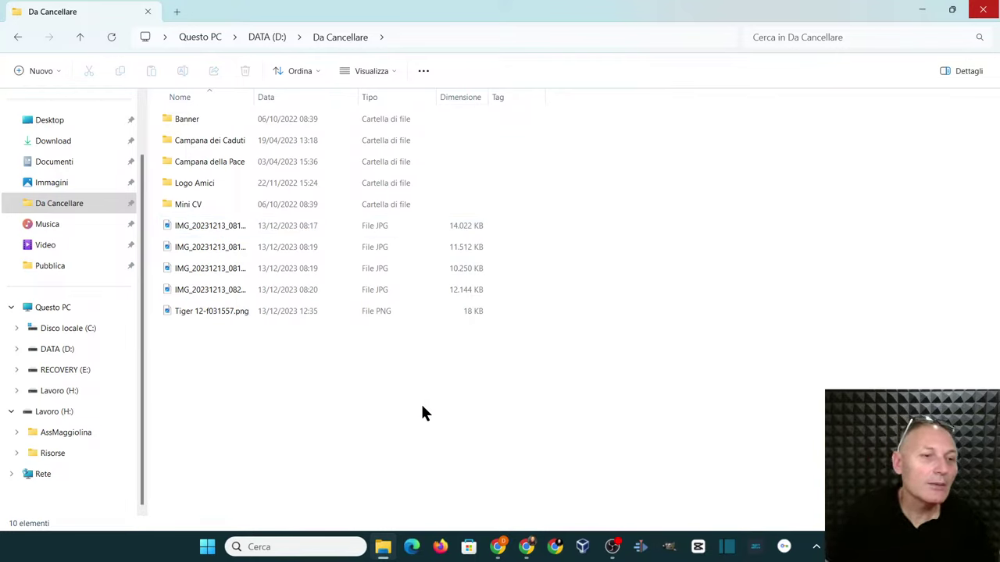
Open the Video folder and look through its subfolders and dated MKV recordings
click(54, 226)
click(47, 244)
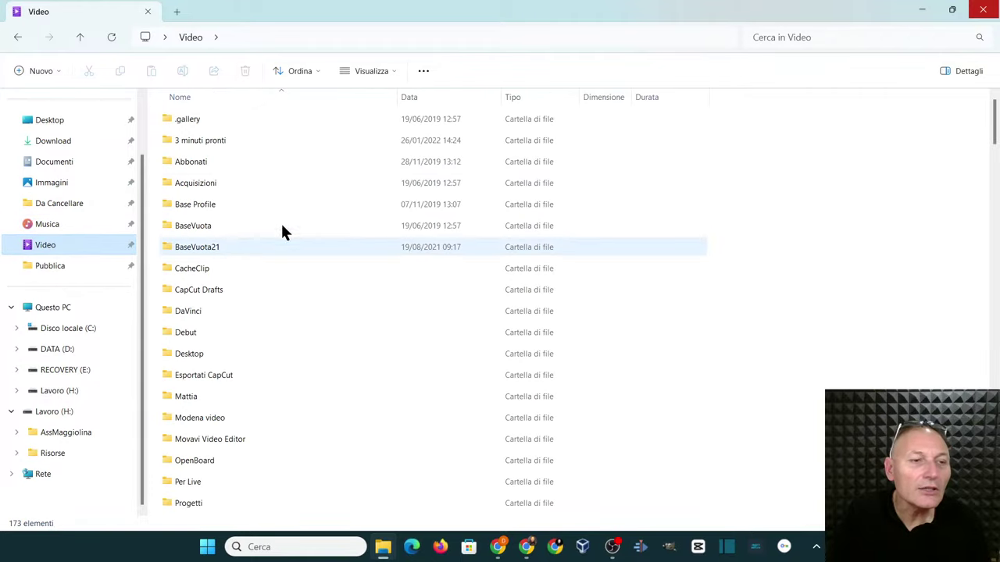
scroll(297, 172, down, 3)
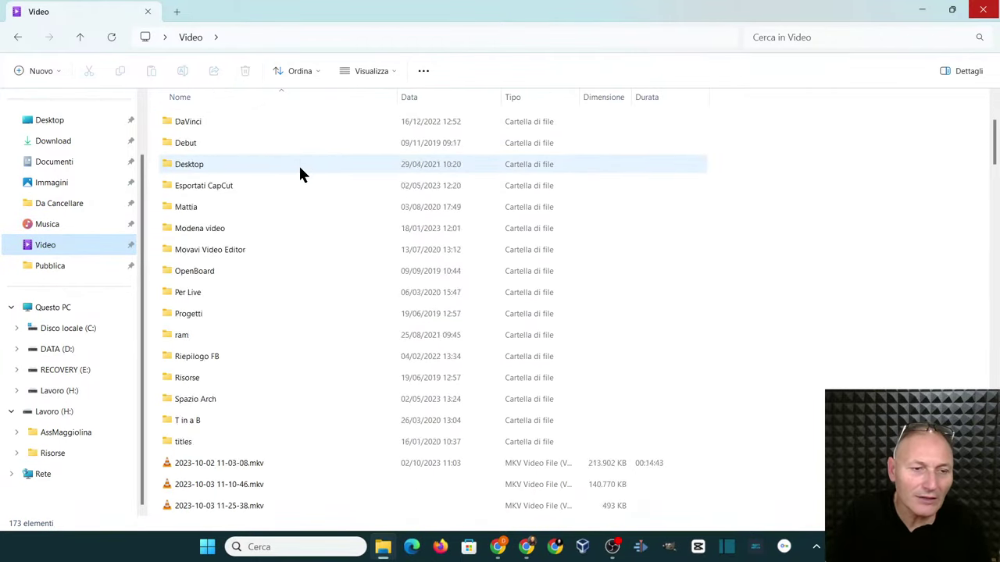
scroll(300, 170, down, 20)
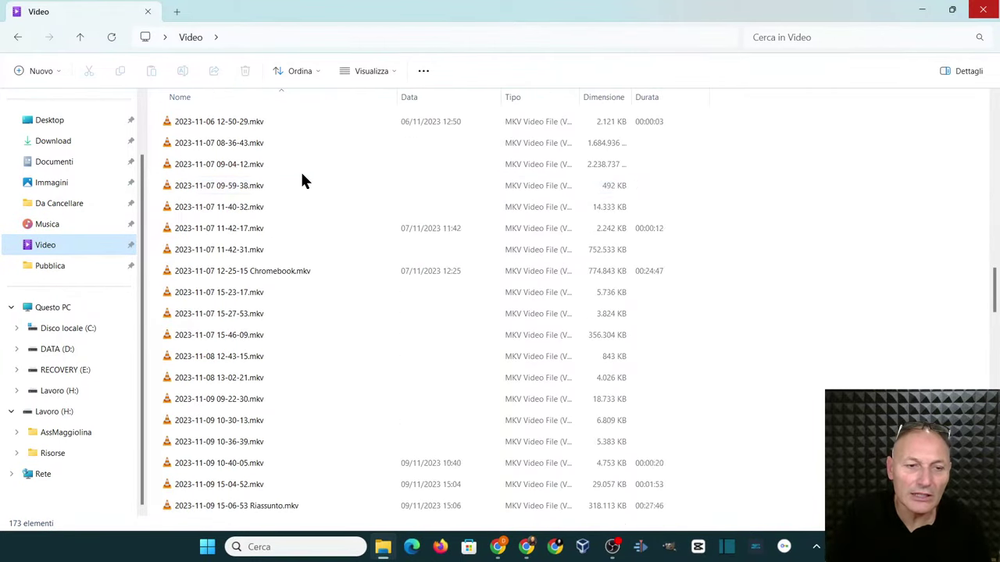
scroll(302, 176, down, 20)
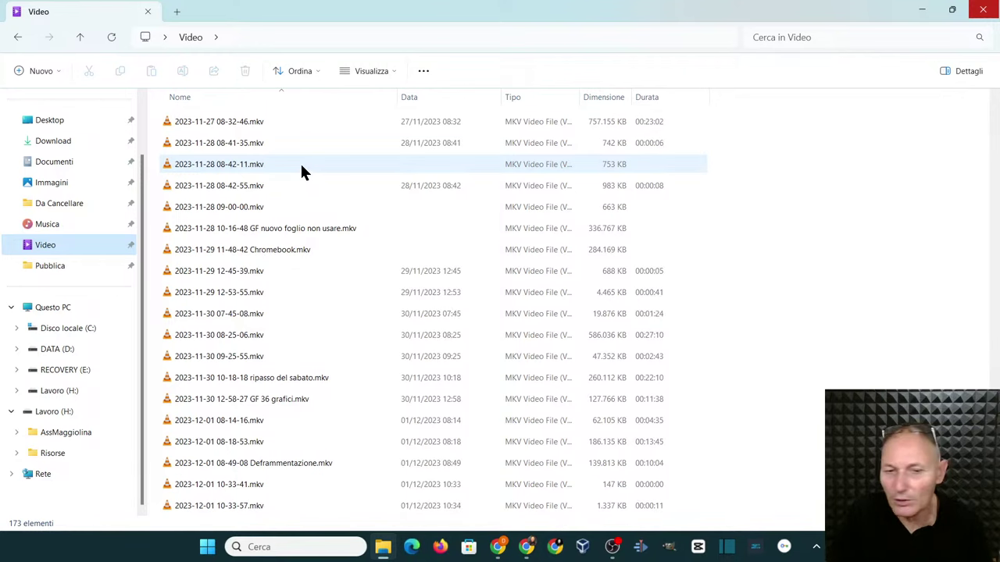
scroll(300, 164, down, 8)
scroll(297, 173, up, 8)
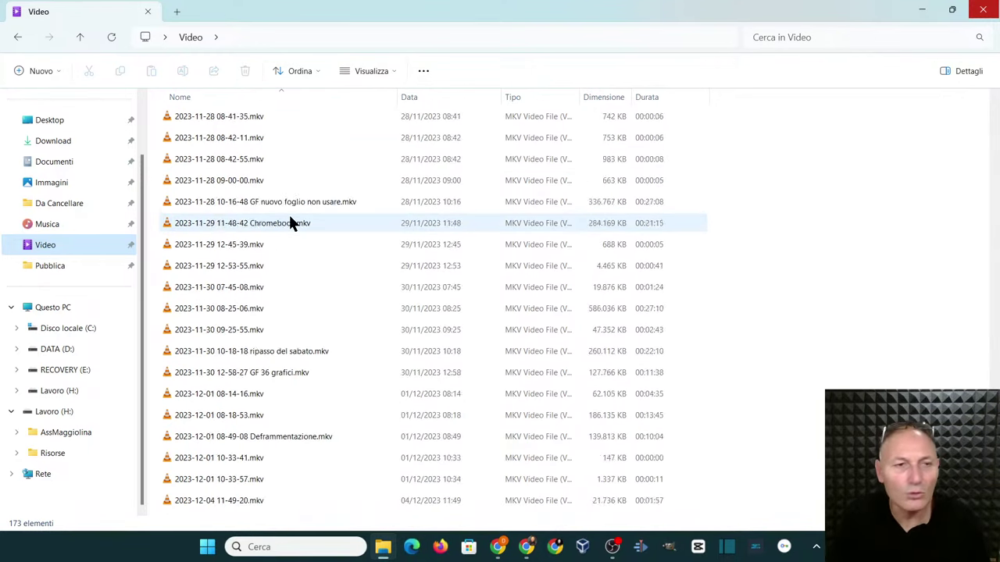
scroll(288, 218, down, 6)
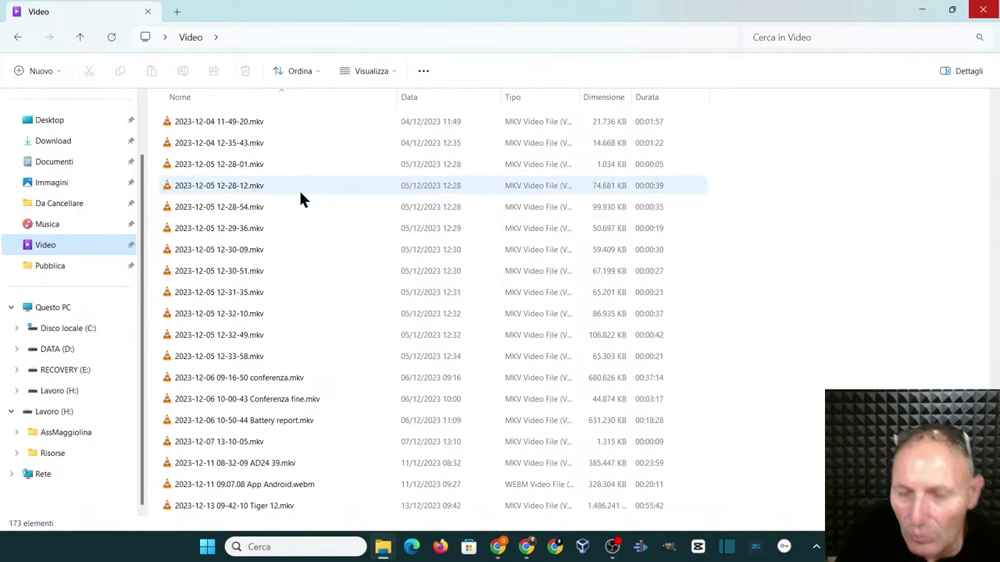
scroll(328, 208, up, 9)
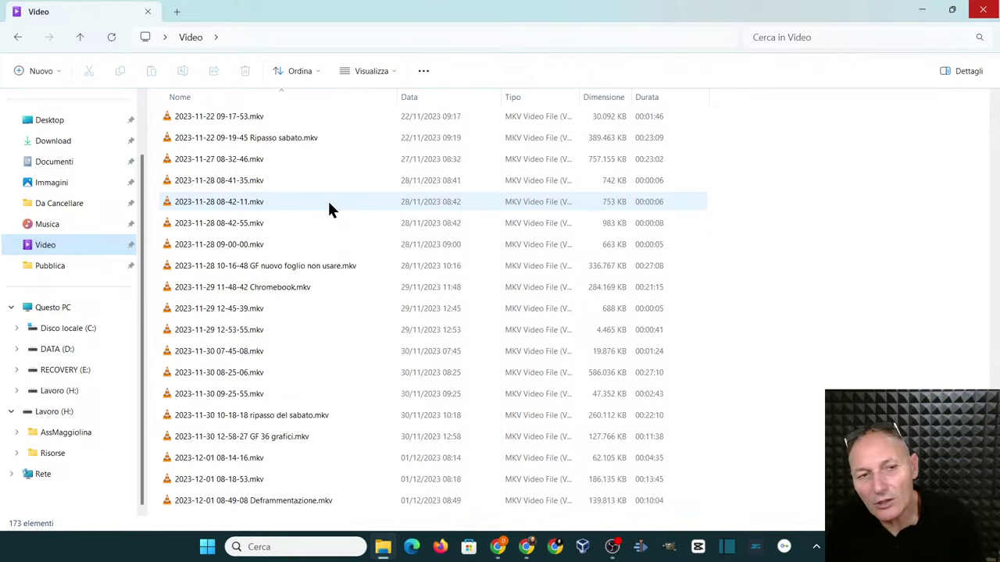
scroll(330, 204, up, 3)
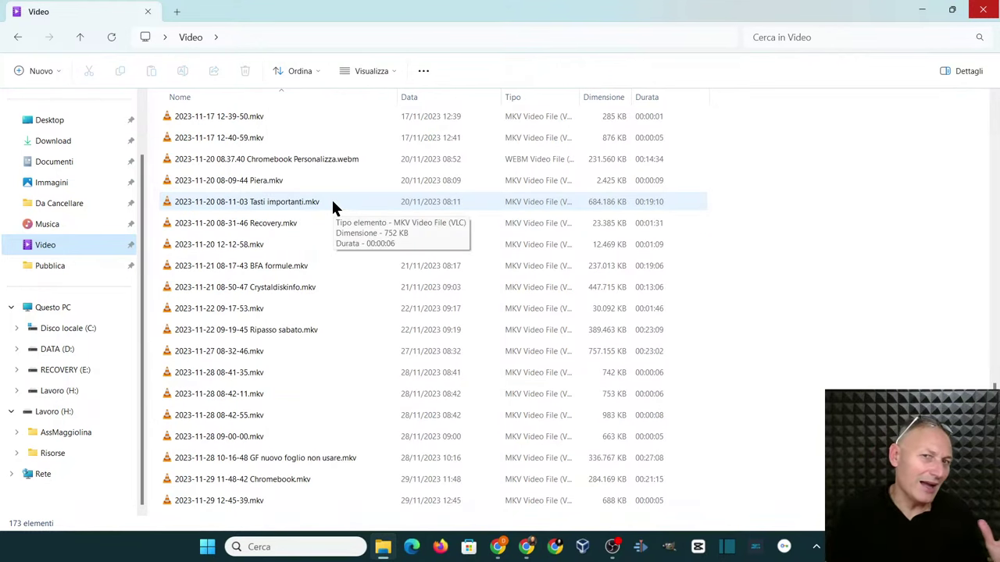
scroll(334, 206, down, 12)
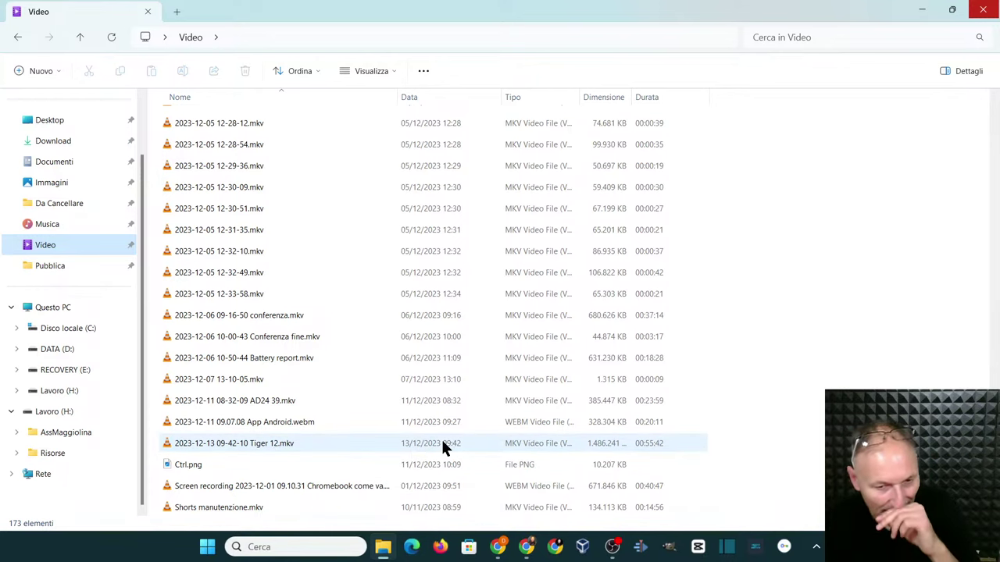
scroll(355, 437, up, 1)
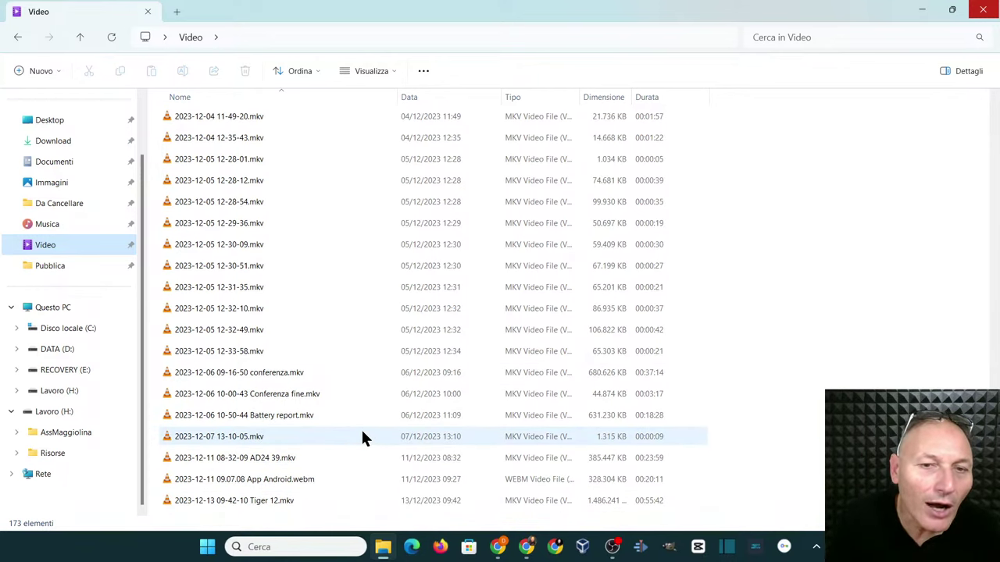
scroll(362, 438, up, 10)
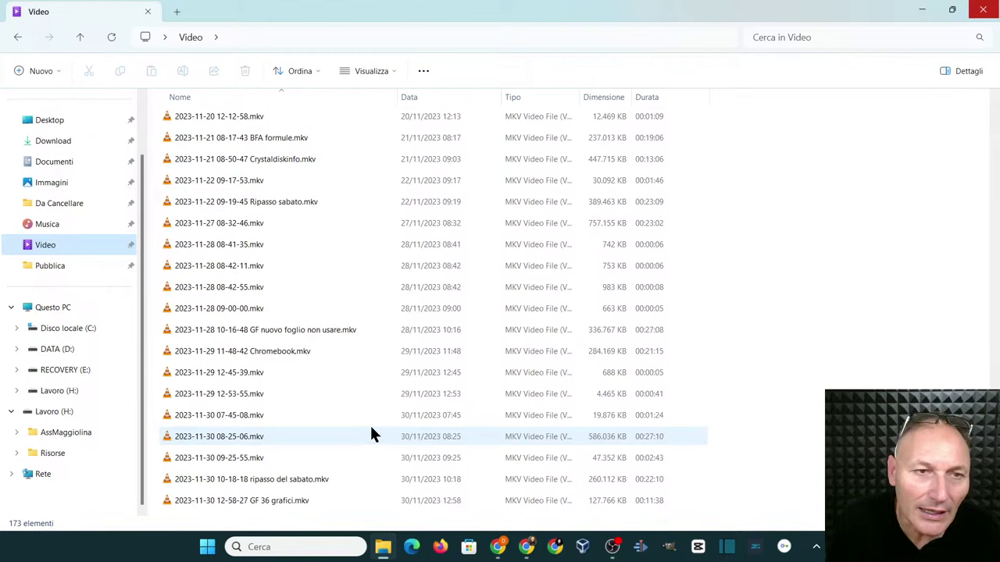
scroll(370, 428, up, 10)
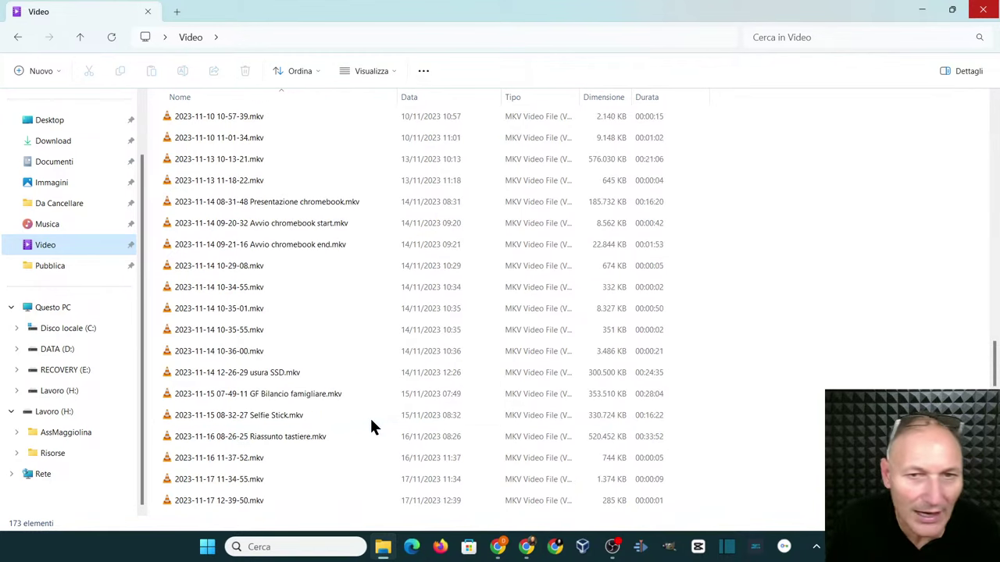
scroll(369, 413, up, 5)
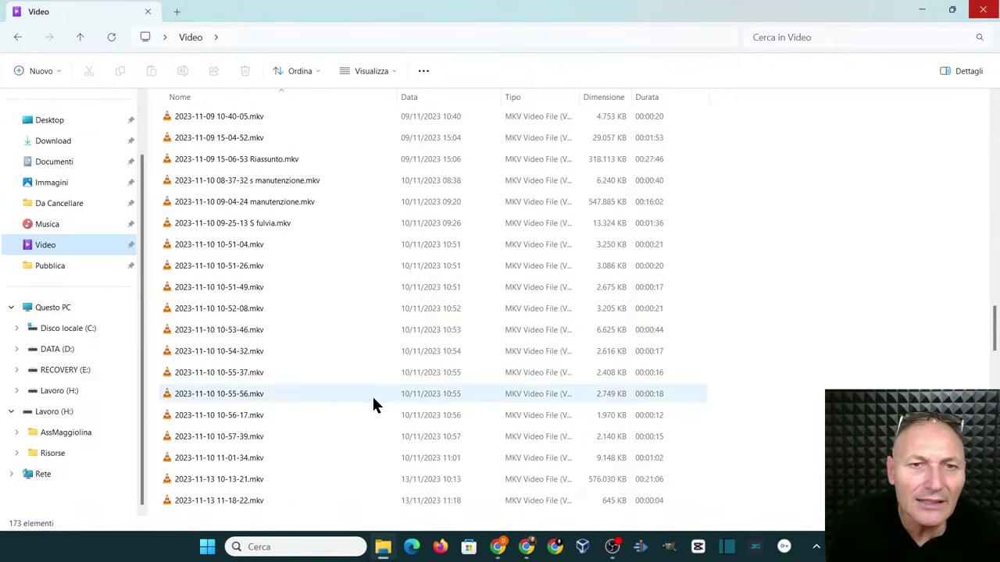
scroll(372, 402, up, 15)
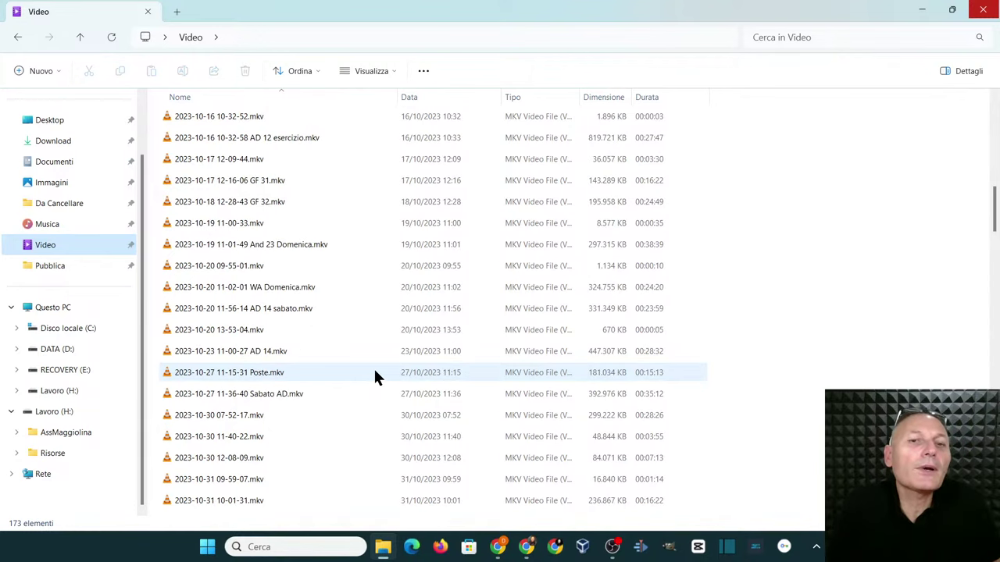
scroll(374, 375, up, 6)
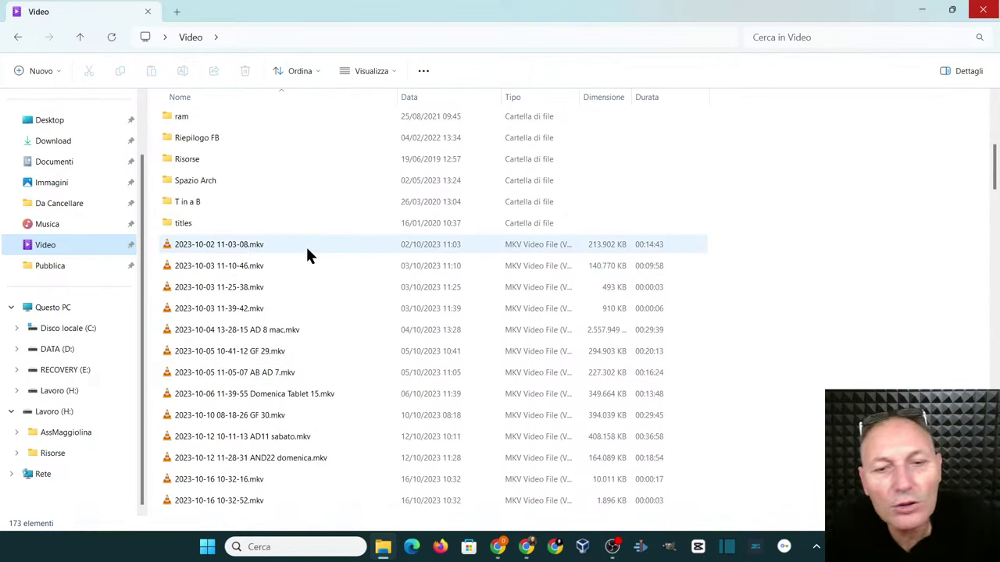
click(379, 237)
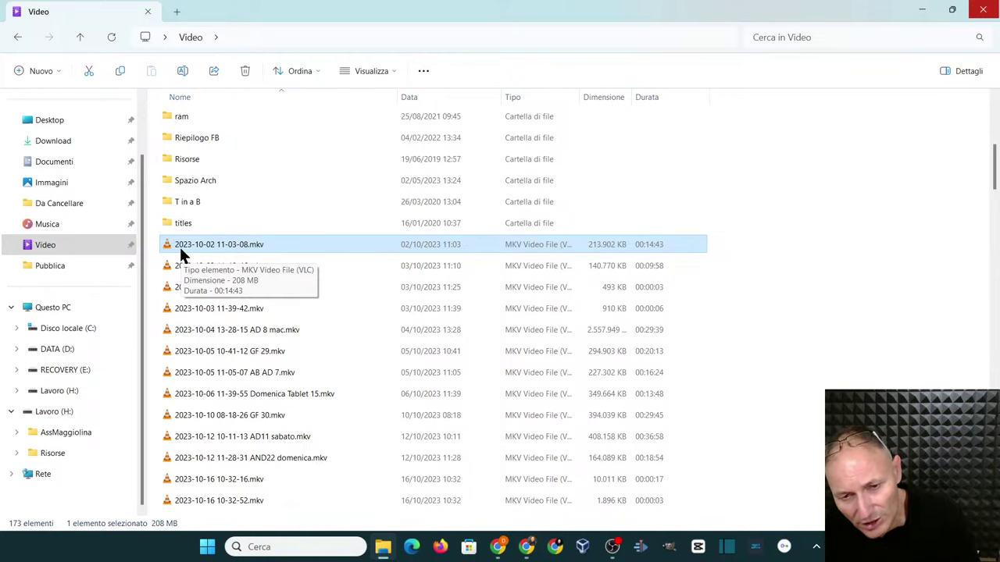
Look through the dated MKV recordings in the Video folder, from the October 2023 files to the late November ones
scroll(257, 329, down, 15)
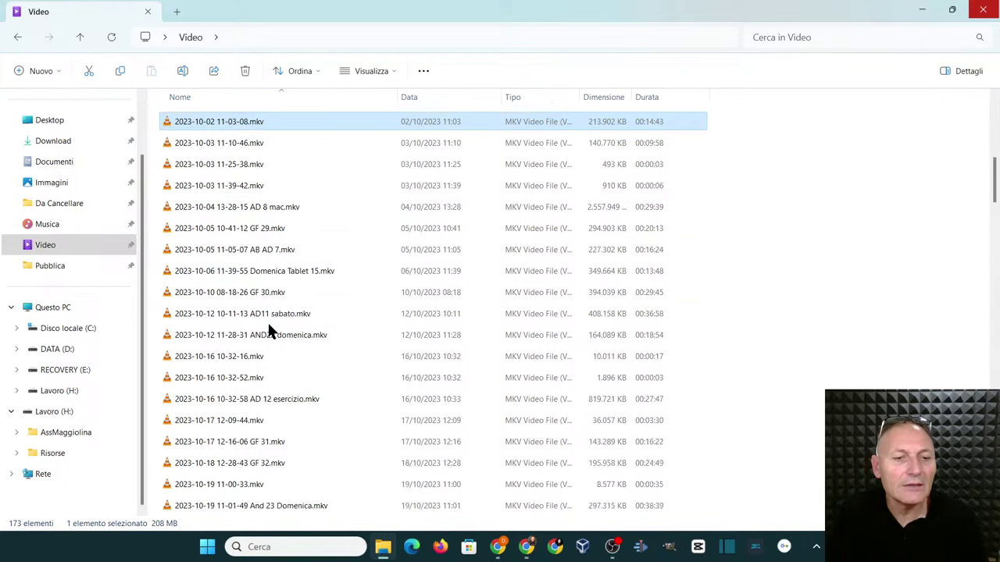
scroll(261, 328, down, 13)
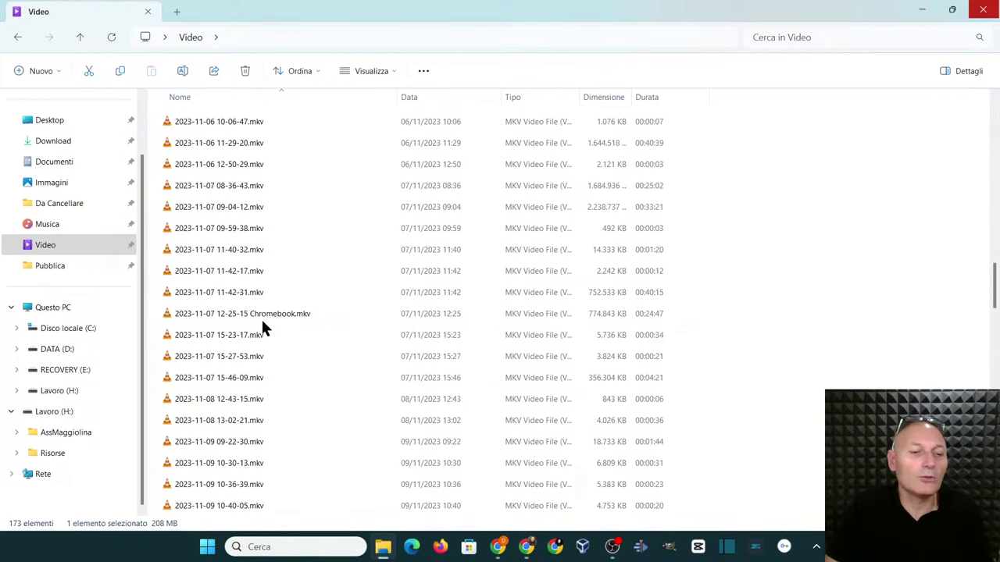
scroll(257, 271, down, 3)
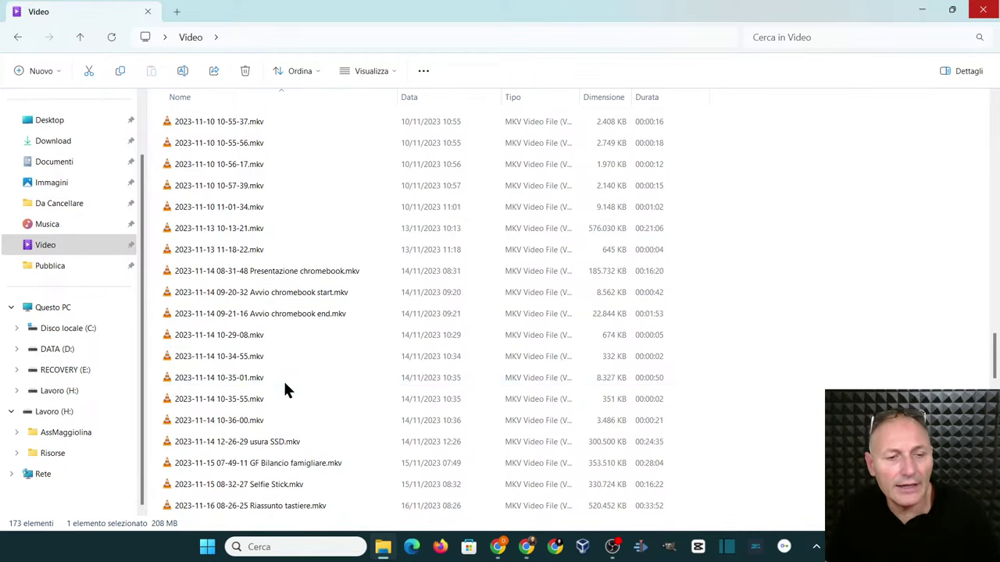
scroll(277, 348, up, 3)
scroll(280, 196, up, 3)
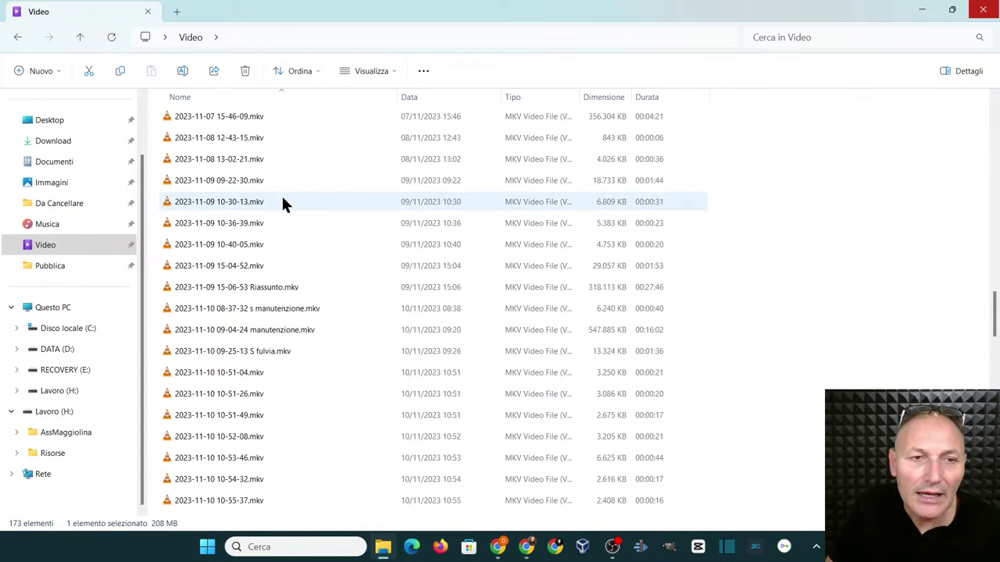
scroll(291, 207, up, 3)
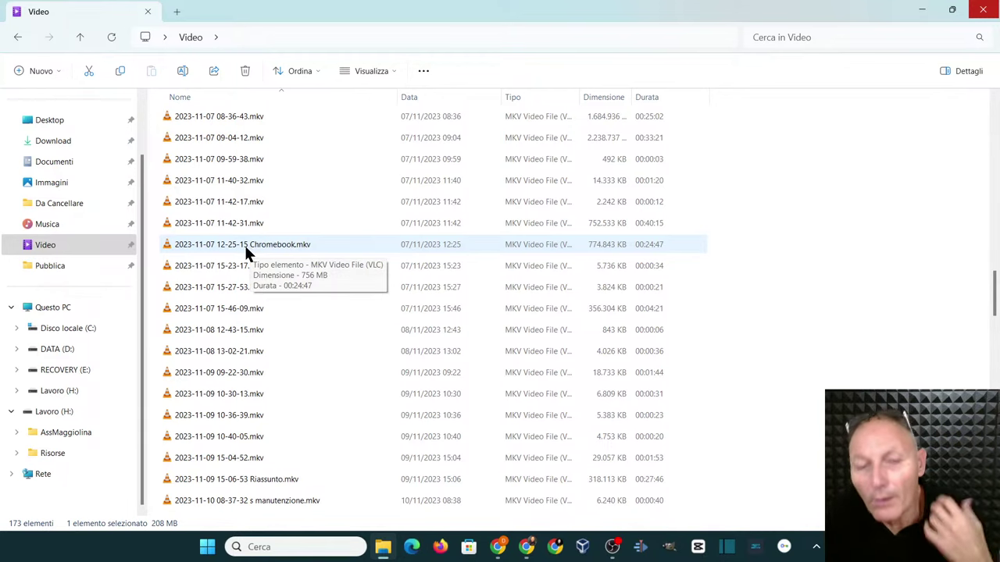
scroll(304, 253, down, 9)
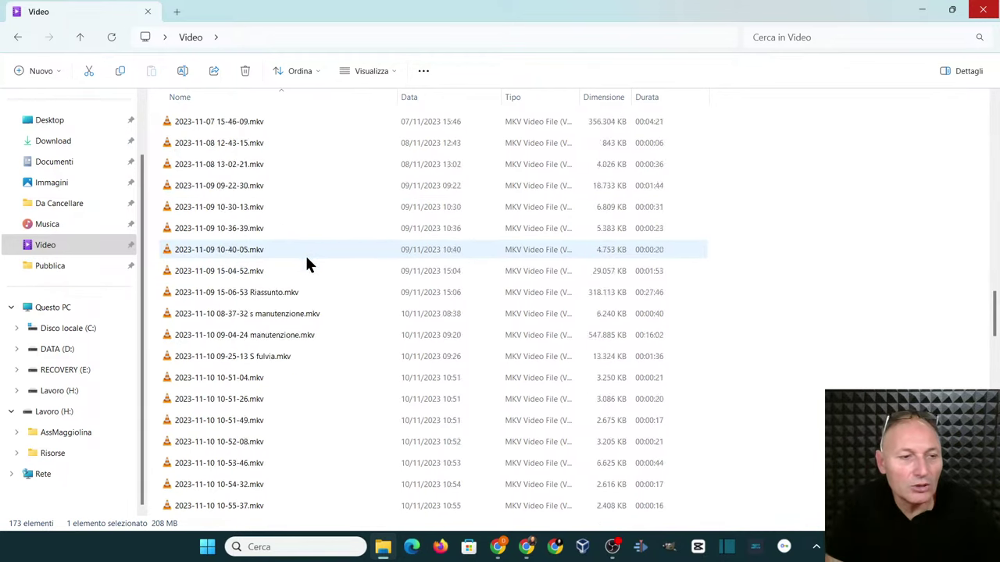
scroll(311, 267, down, 5)
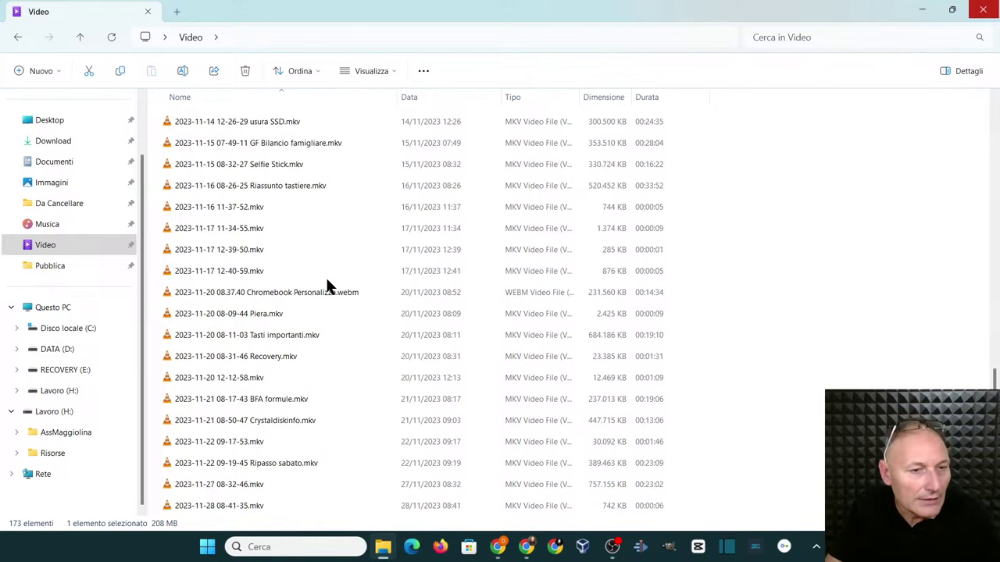
click(41, 272)
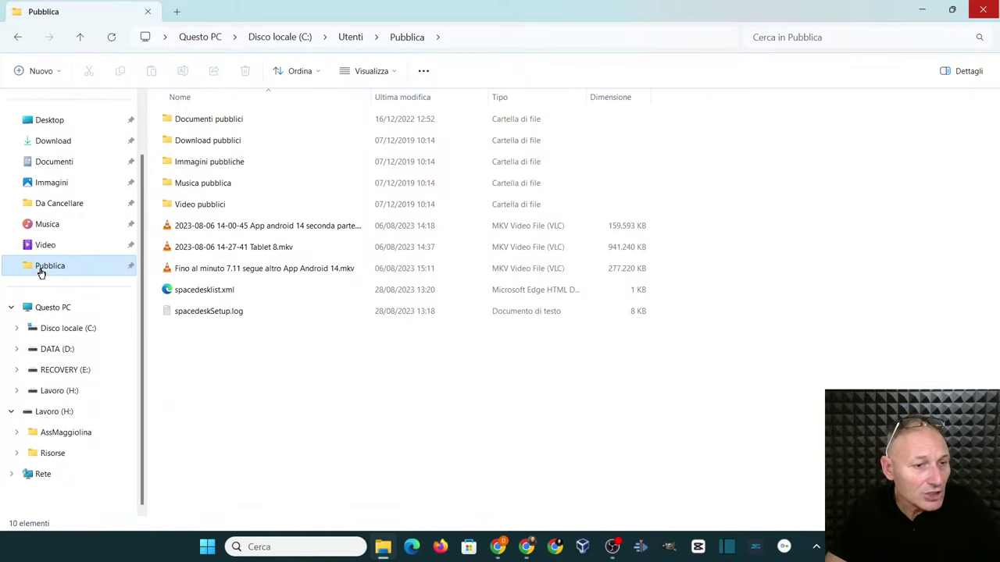
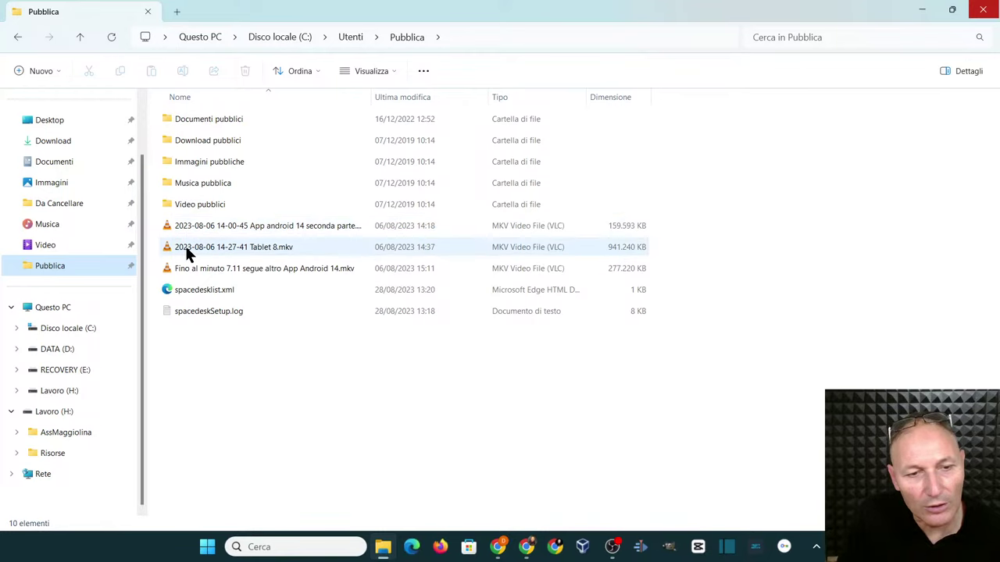
mouse_move(187, 252)
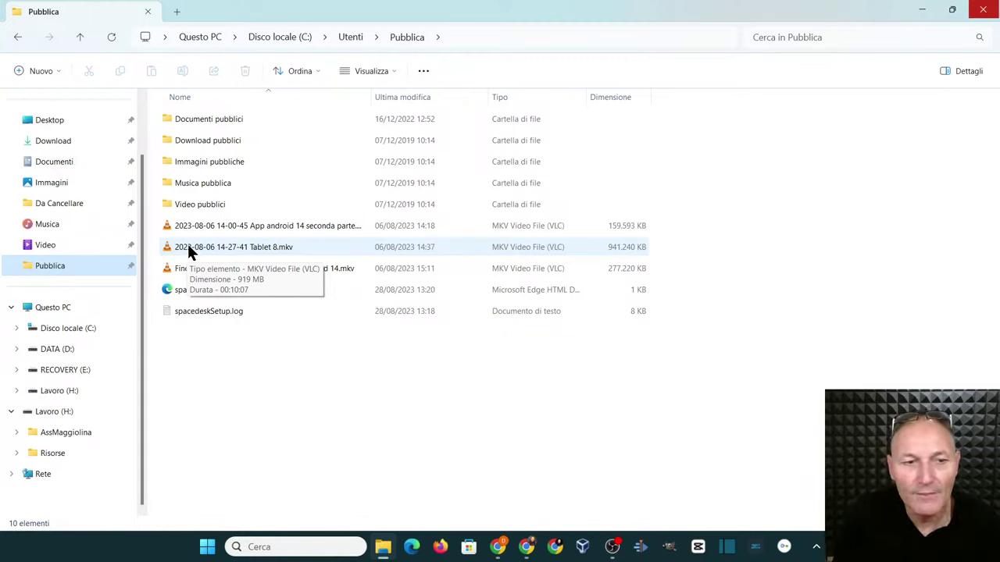
right_click(189, 251)
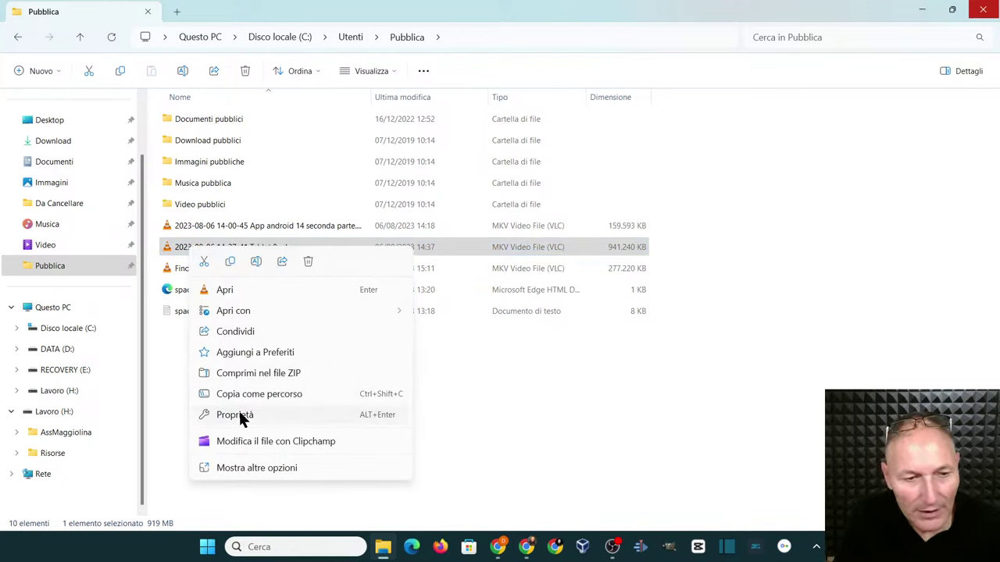
mouse_move(227, 310)
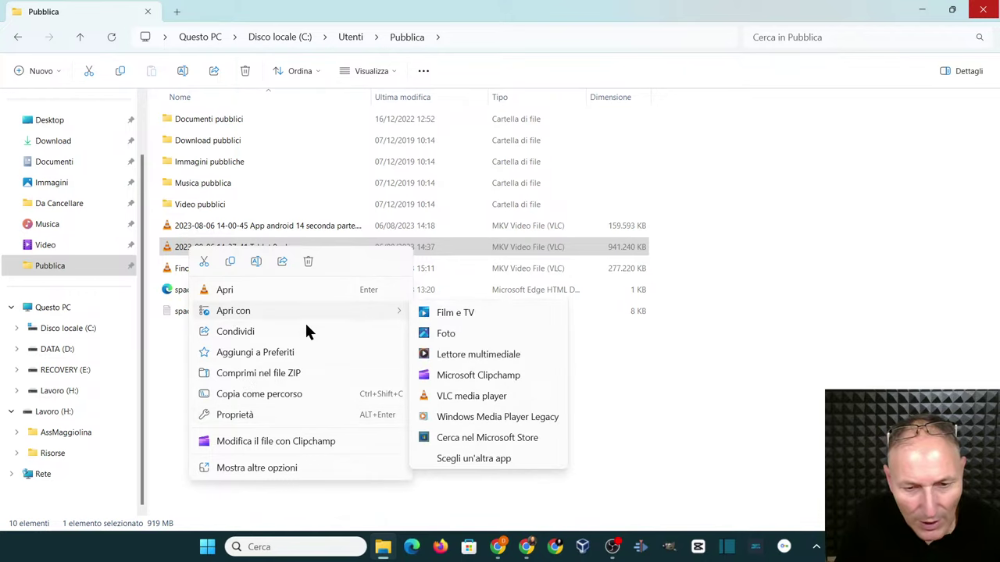
click(463, 460)
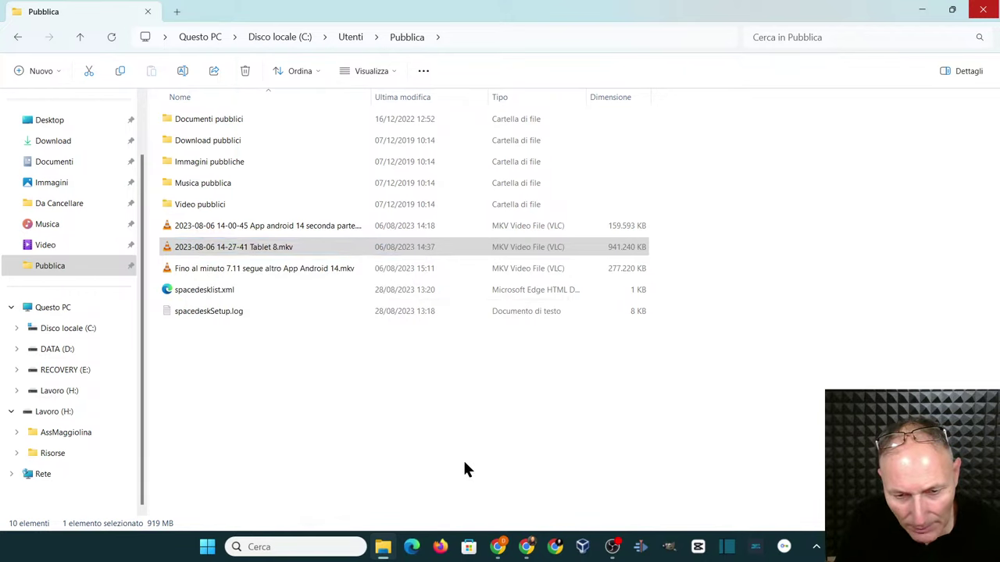
scroll(457, 309, down, 2)
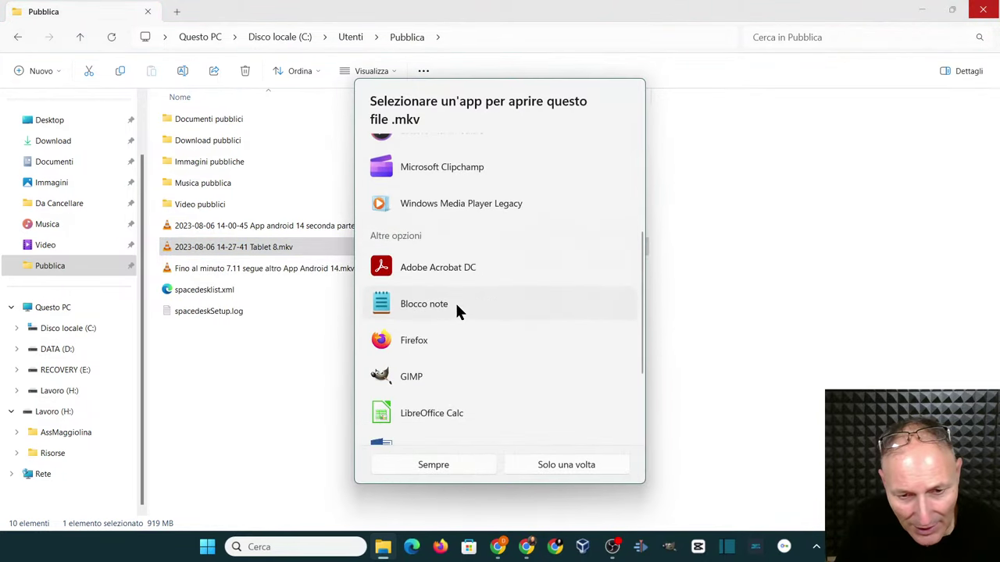
click(439, 303)
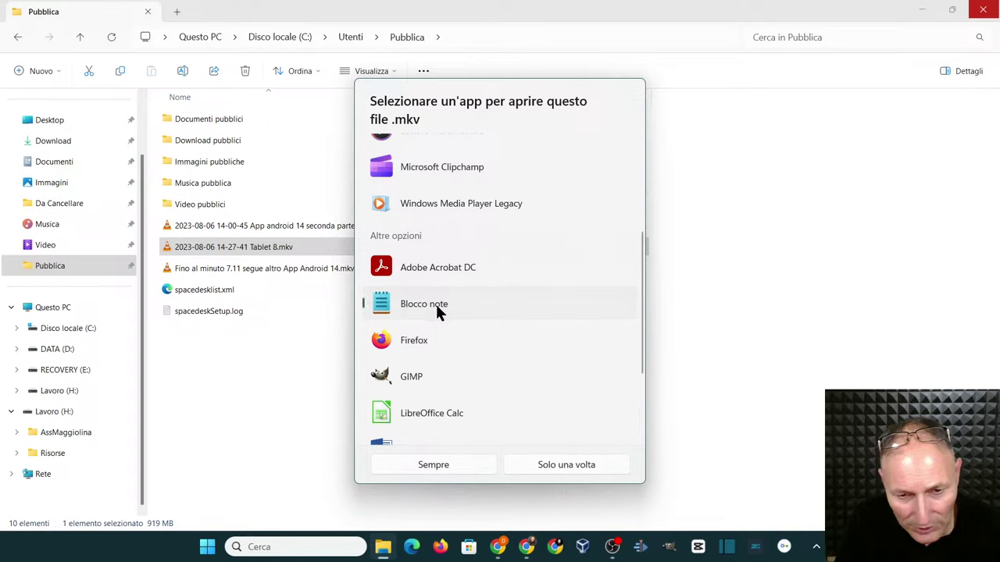
click(548, 465)
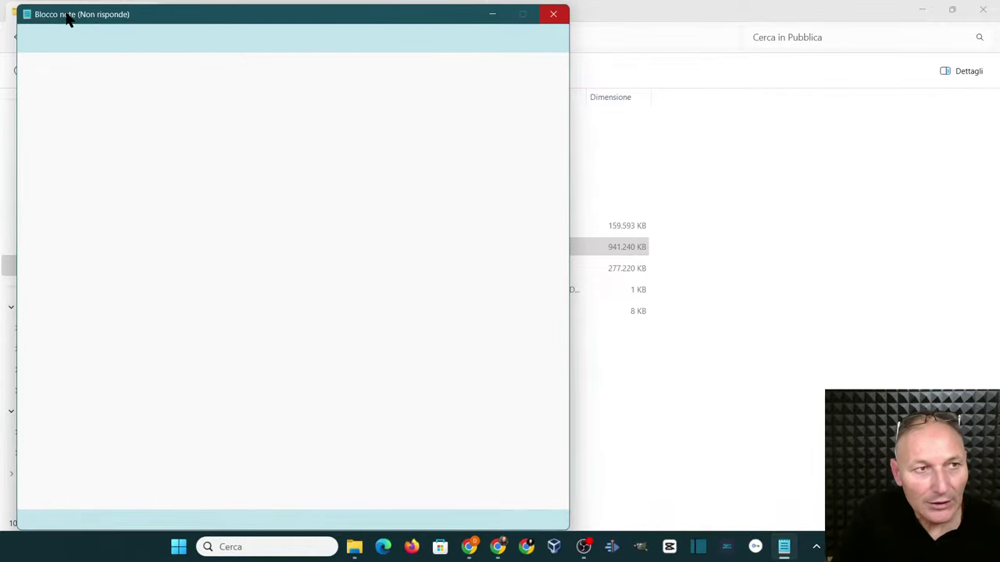
click(554, 15)
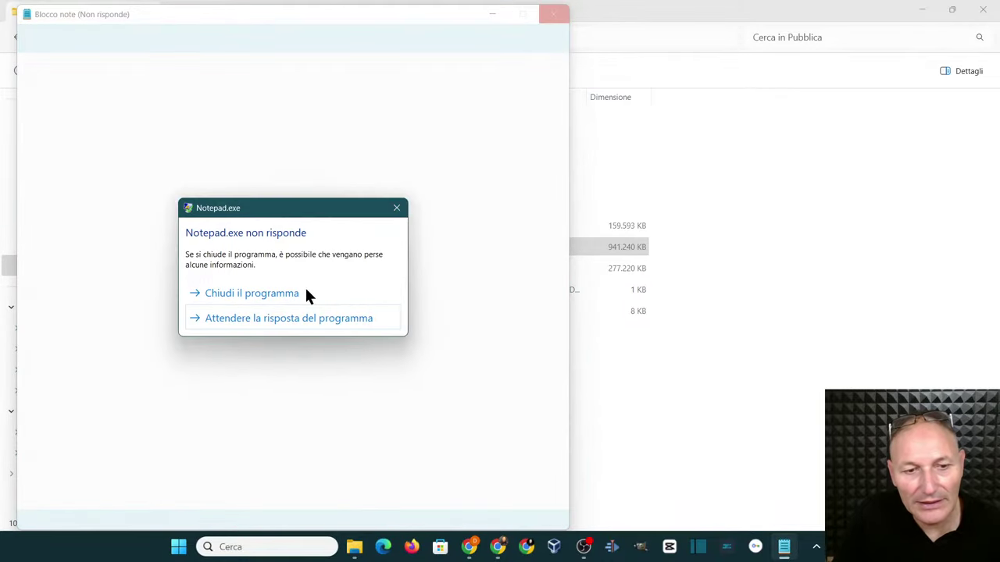
click(221, 297)
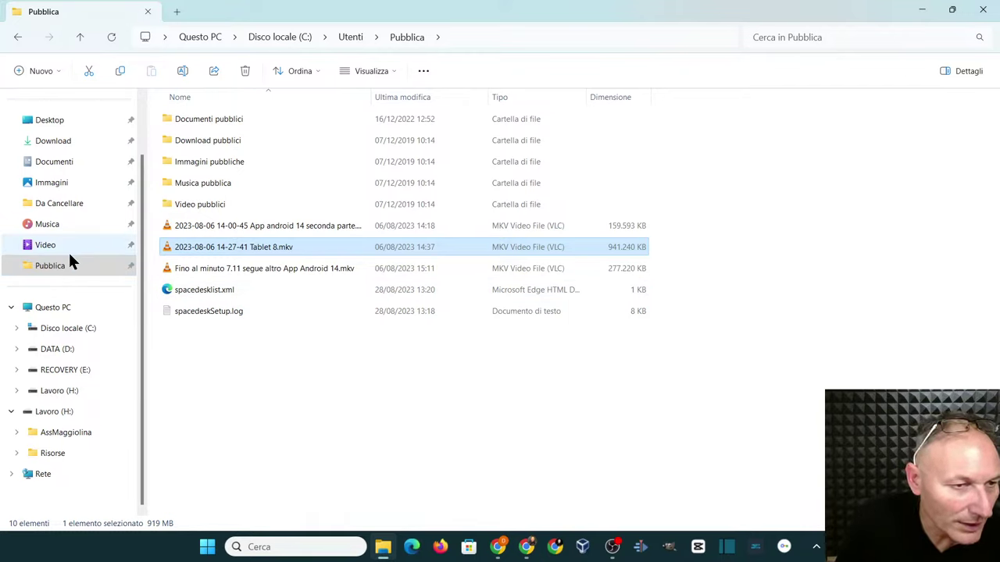
Open spacedesklist.xml with Blocco note just once to view its text, and close the editor
right_click(193, 297)
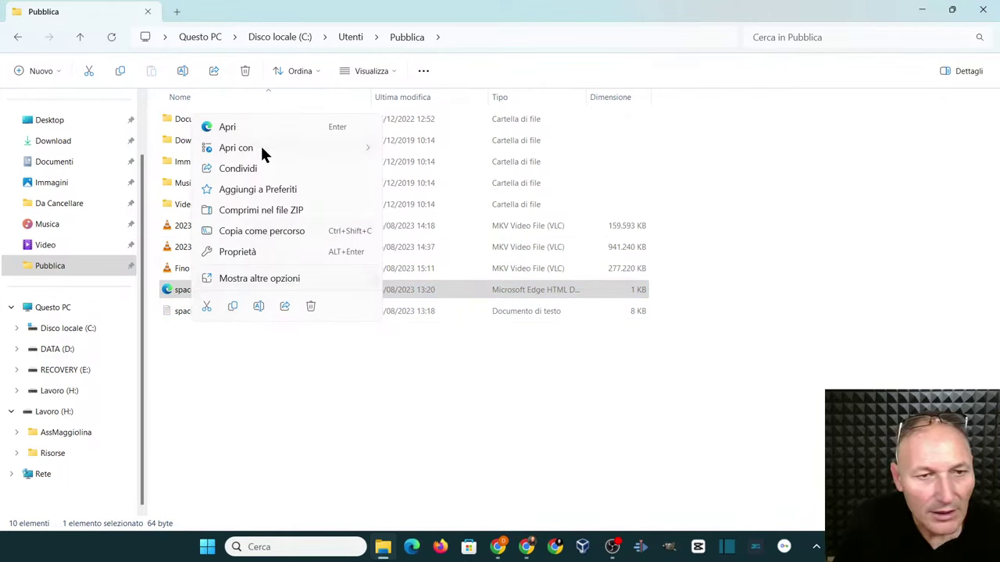
mouse_move(262, 150)
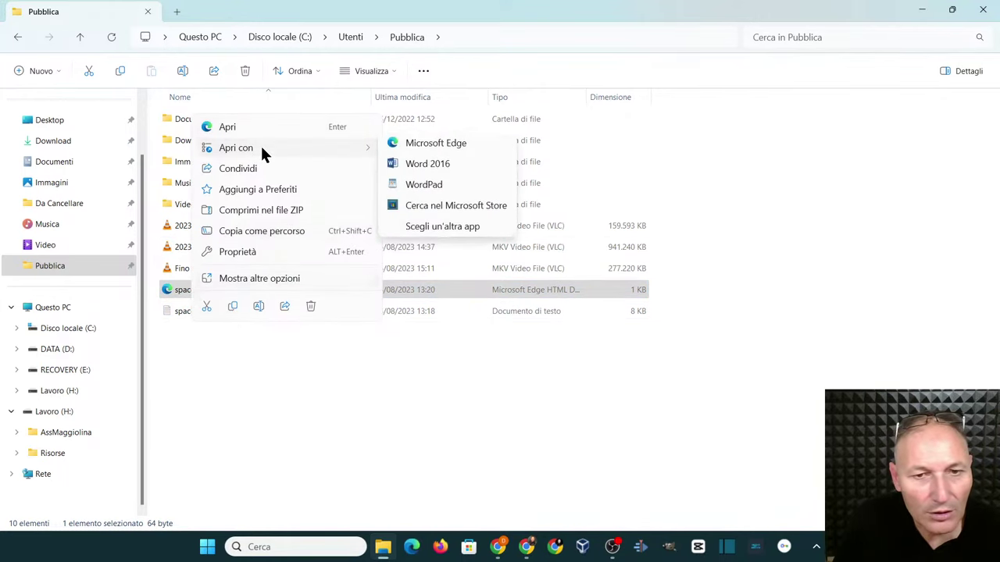
click(437, 233)
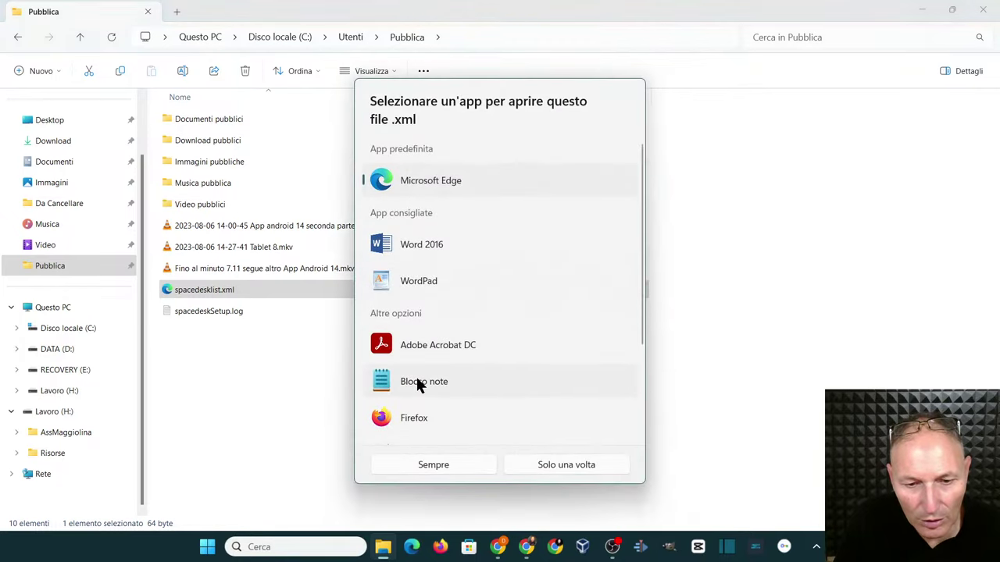
click(417, 381)
click(559, 465)
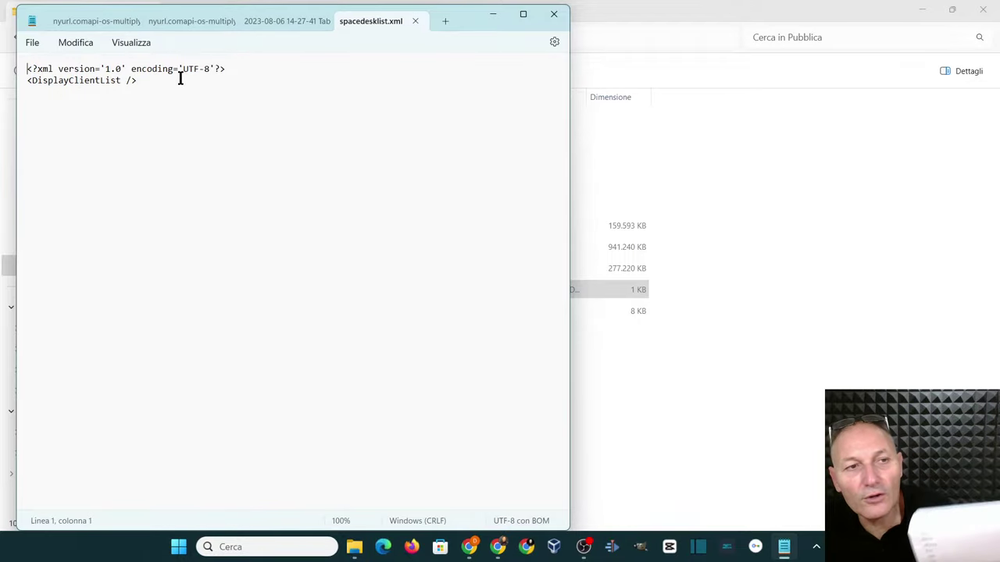
click(554, 15)
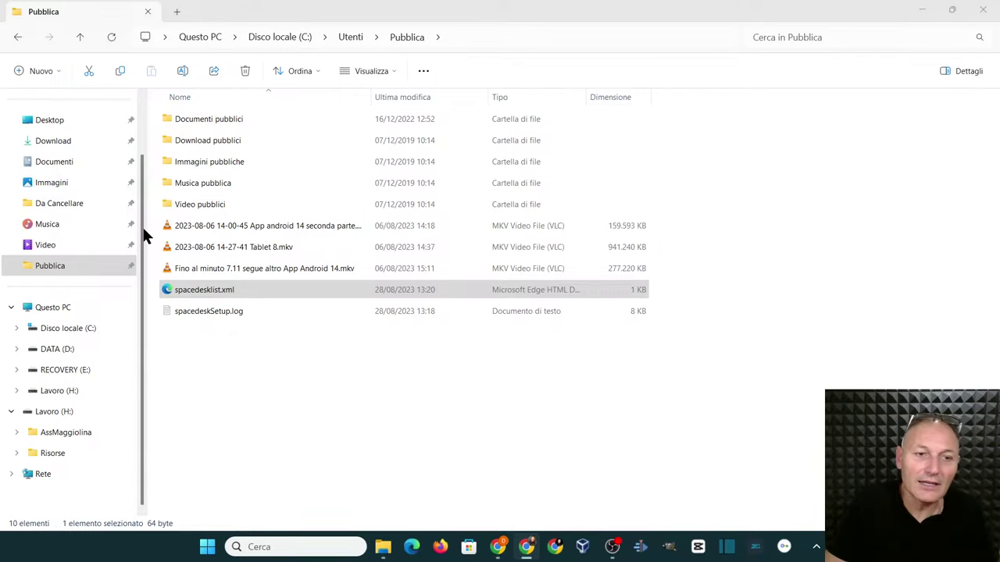
Close the Pubblica folder window and show the top of the Amici AssMaggiolina home page in Chrome
click(313, 290)
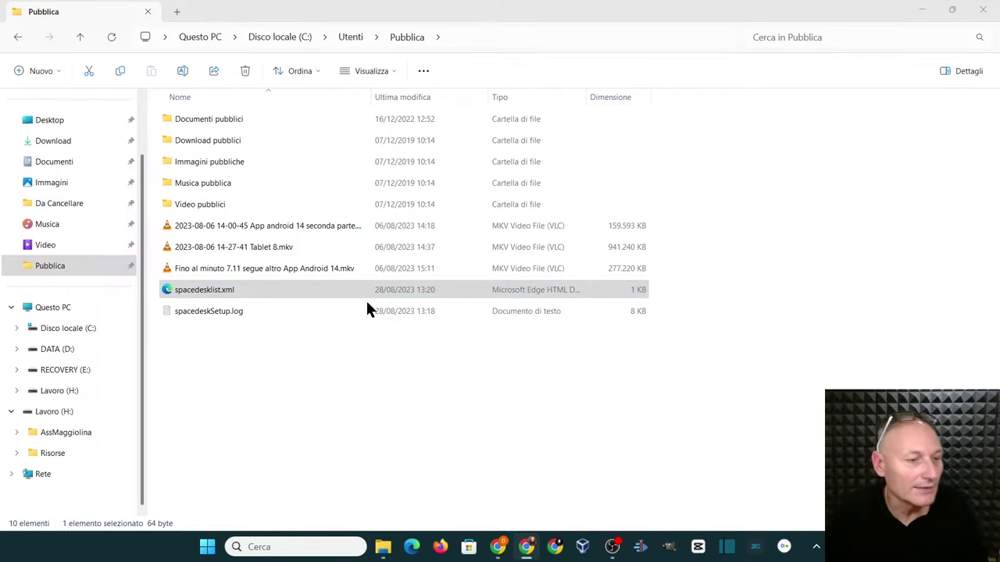
click(982, 11)
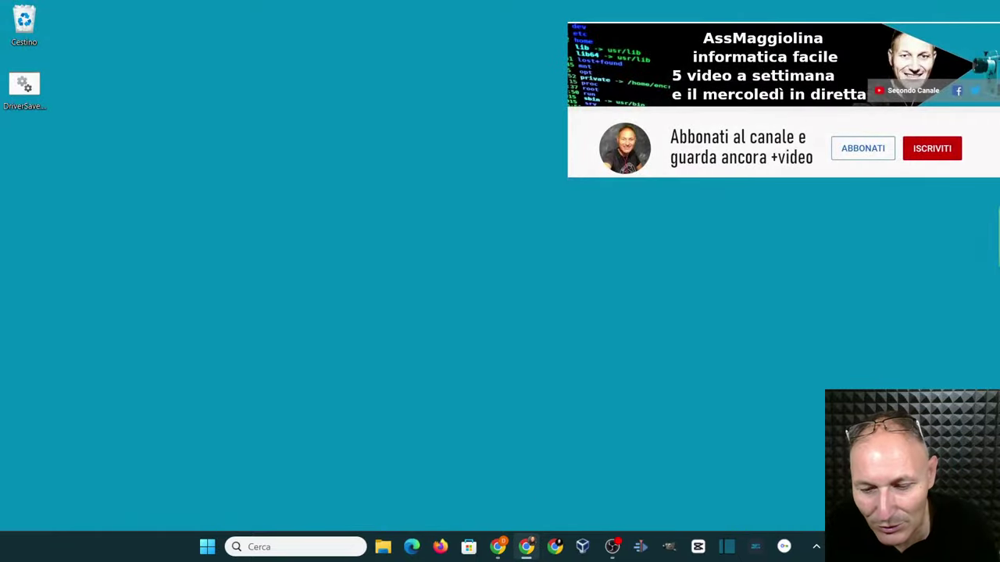
mouse_move(528, 552)
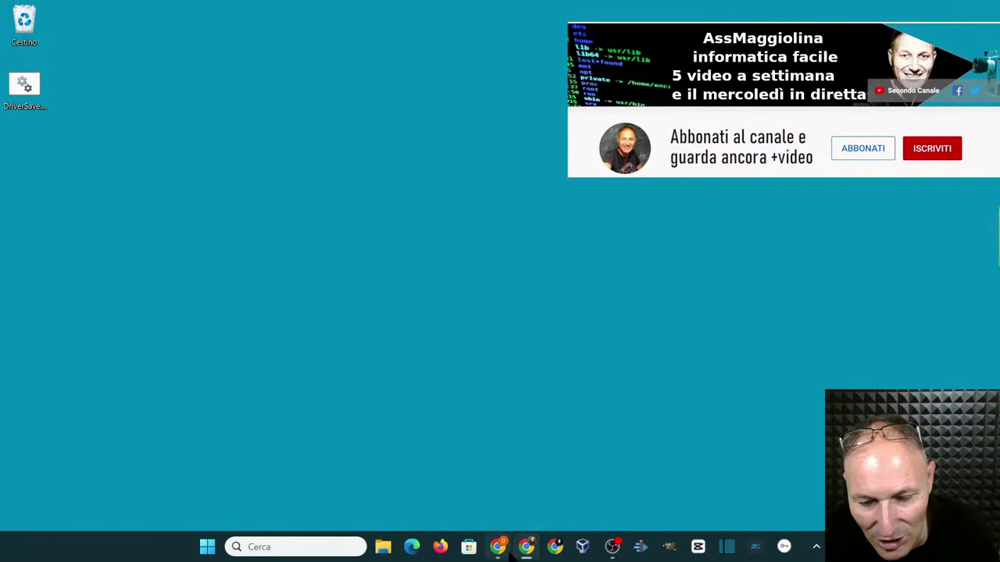
click(498, 548)
scroll(488, 390, up, 10)
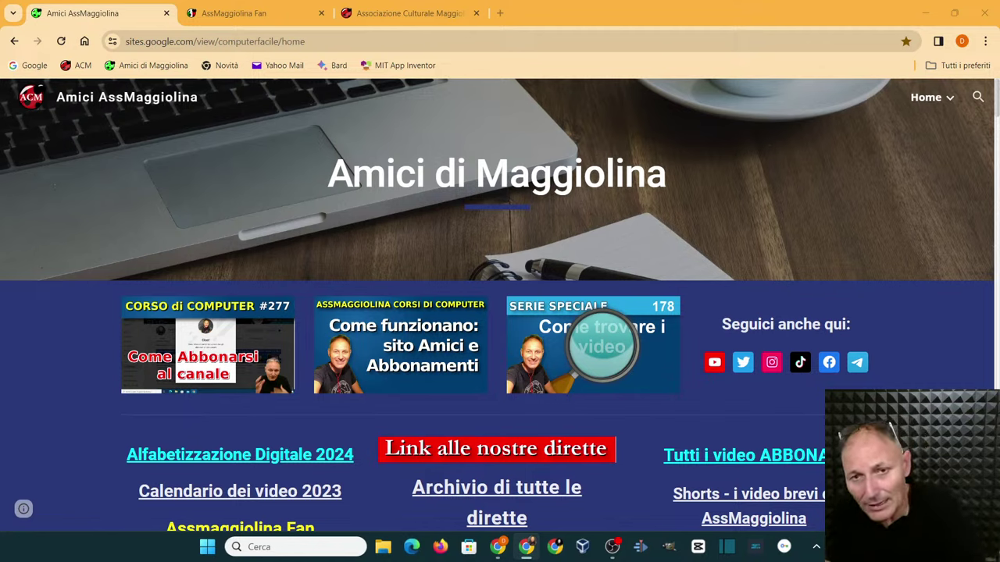
Open File Explorer at Questo PC to examine the drives and their available space, and close the window
click(383, 547)
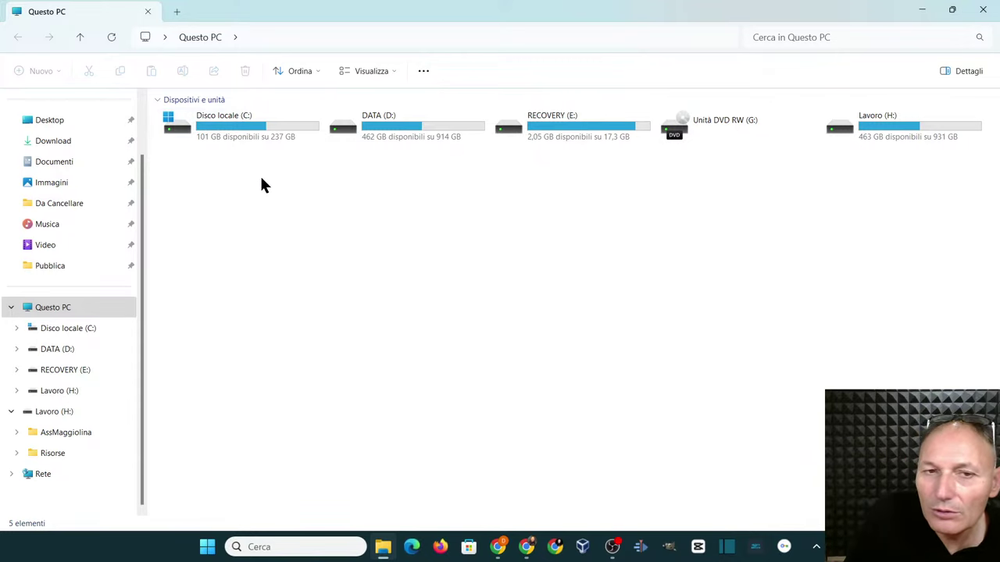
mouse_move(244, 126)
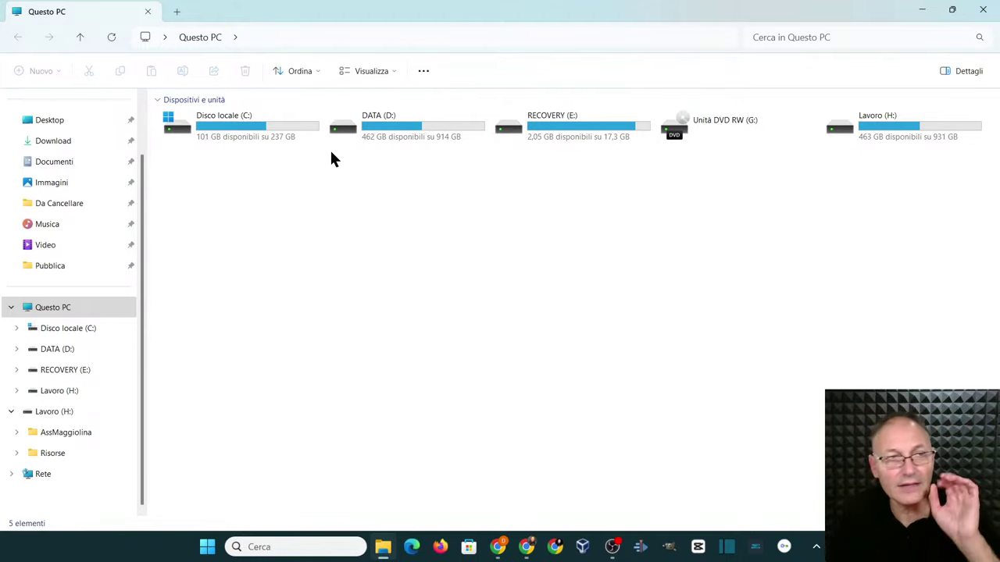
click(983, 10)
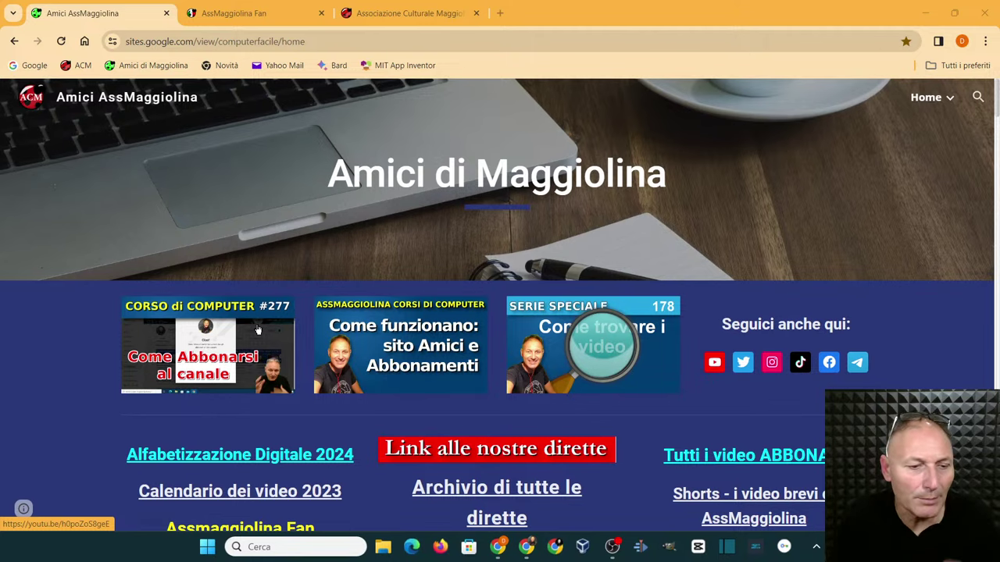
Open the Assmaggiolina Fan page from the Amici AssMaggiolina site to view it, and return to the Amici AssMaggiolina page
scroll(183, 309, down, 1)
scroll(184, 303, down, 1)
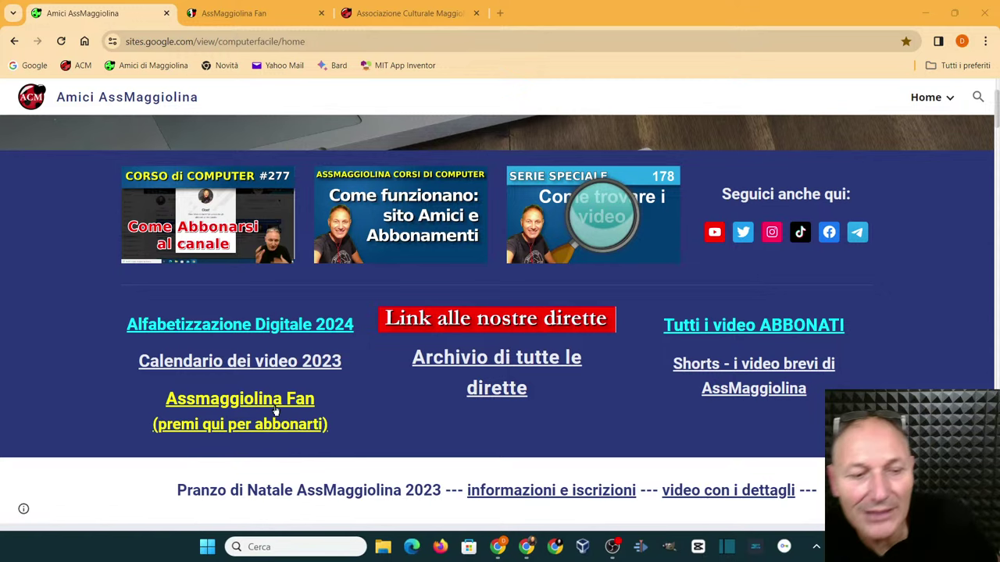
click(275, 406)
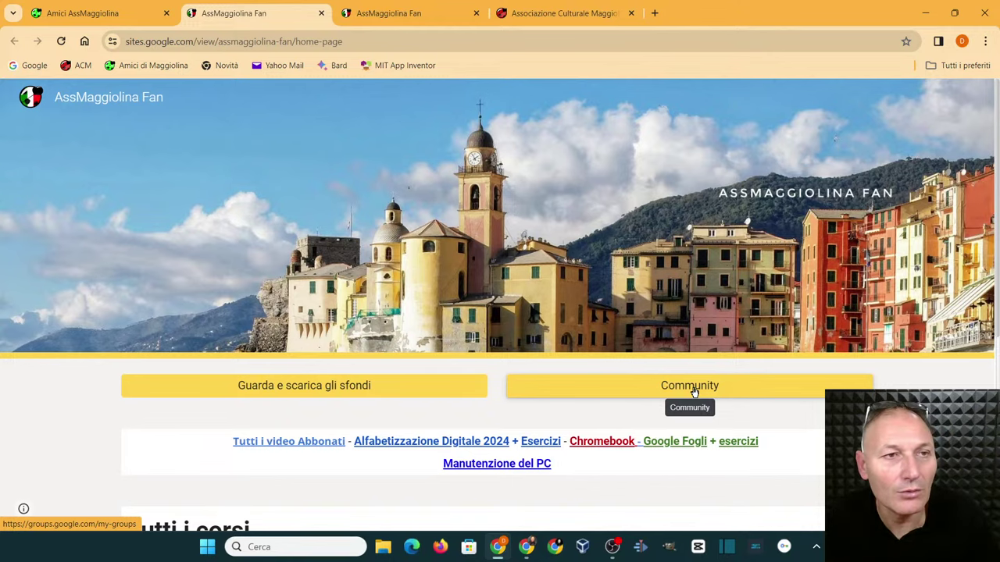
click(105, 19)
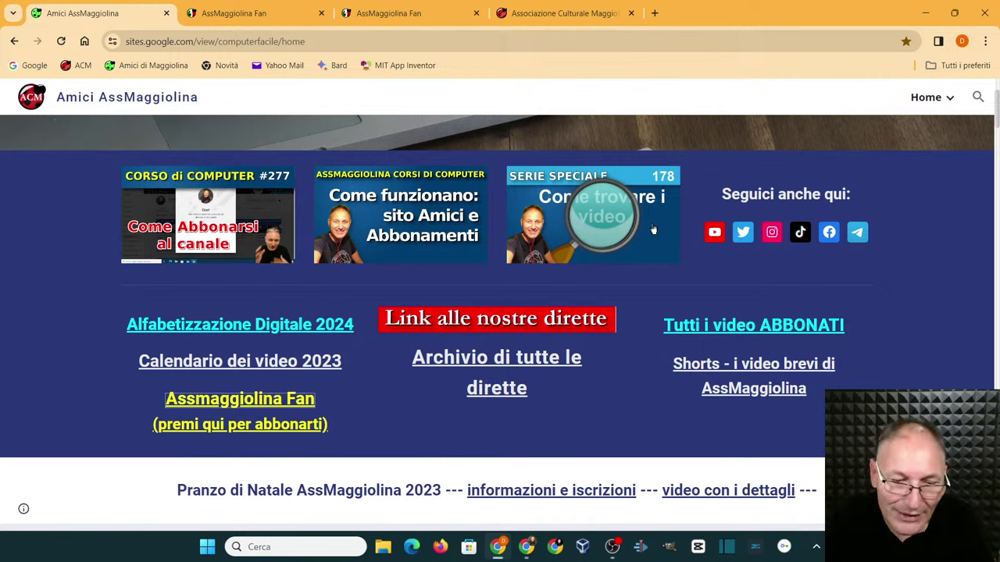
Switch to File Explorer and open the Documenti folder
click(384, 547)
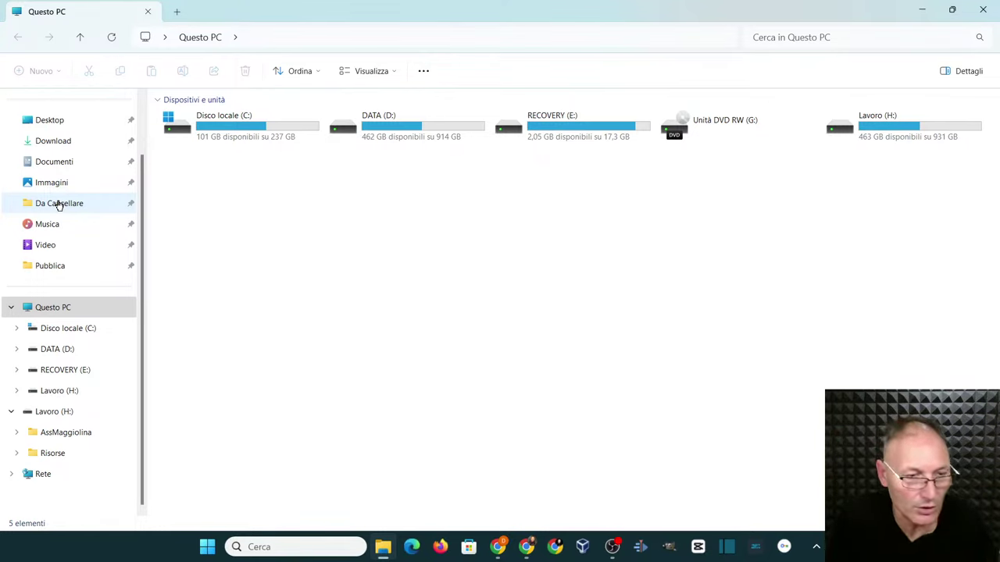
click(52, 165)
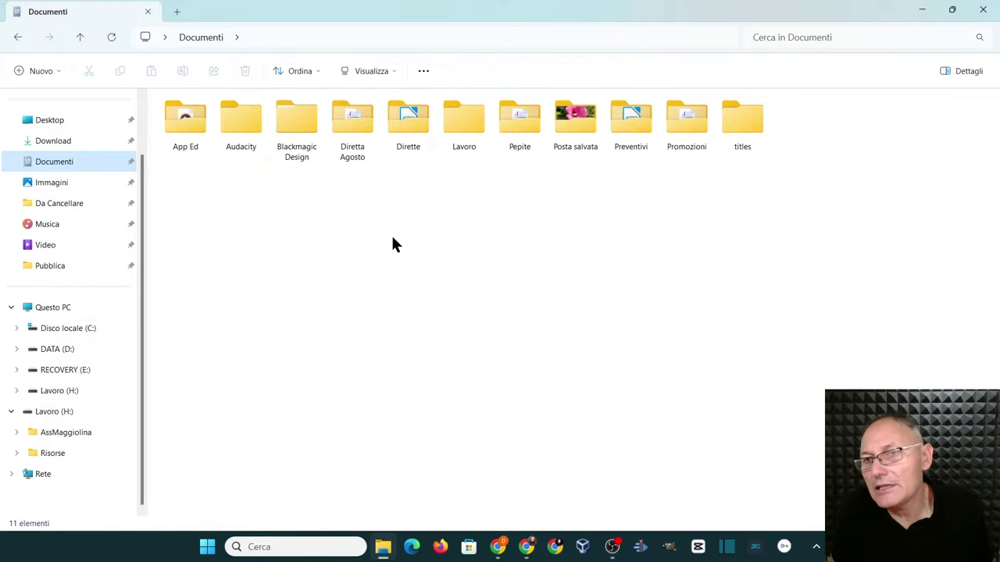
Create a new folder named "Da cancellare" in Documenti and close the File Explorer window
click(45, 70)
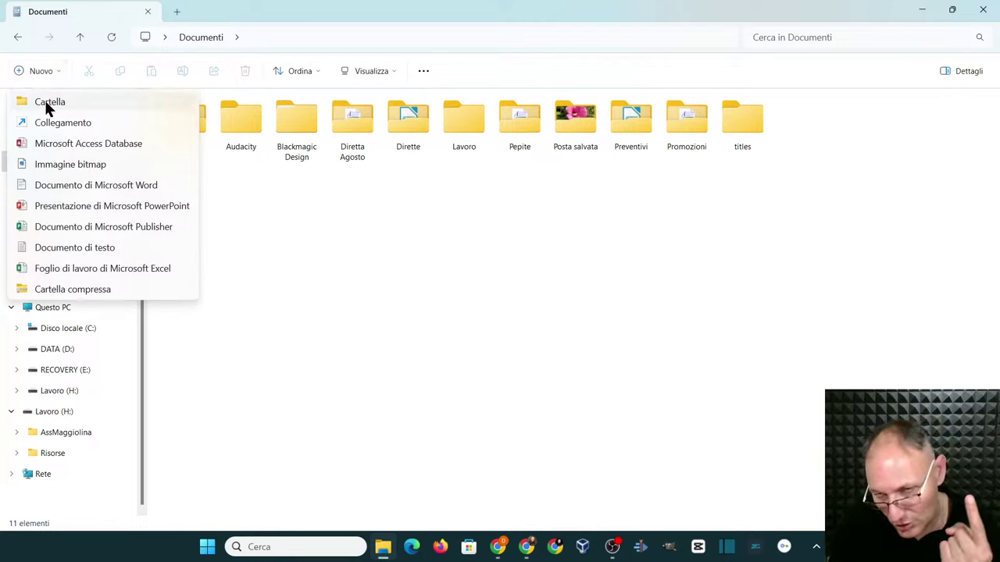
click(45, 101)
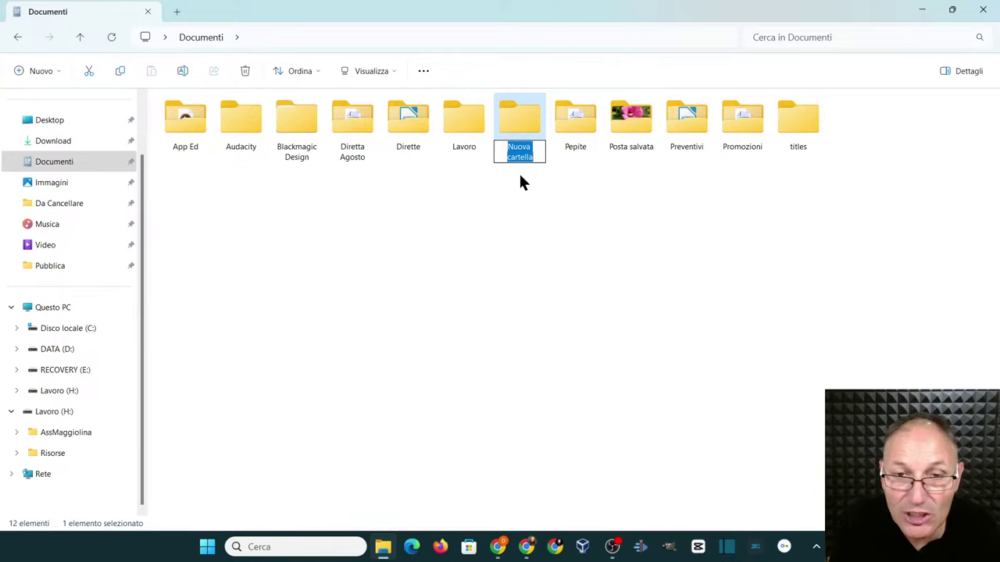
text(cancellare)
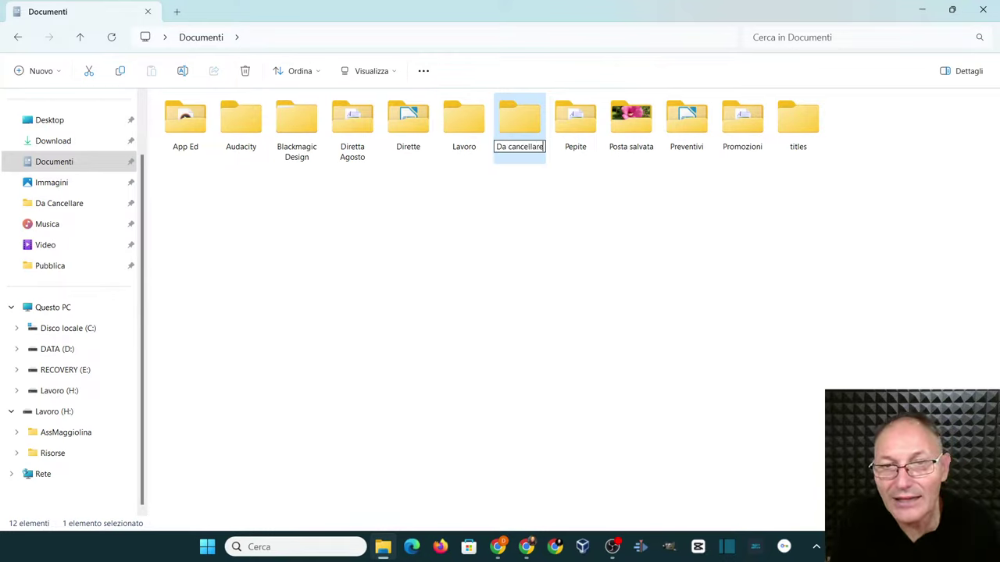
key(Return)
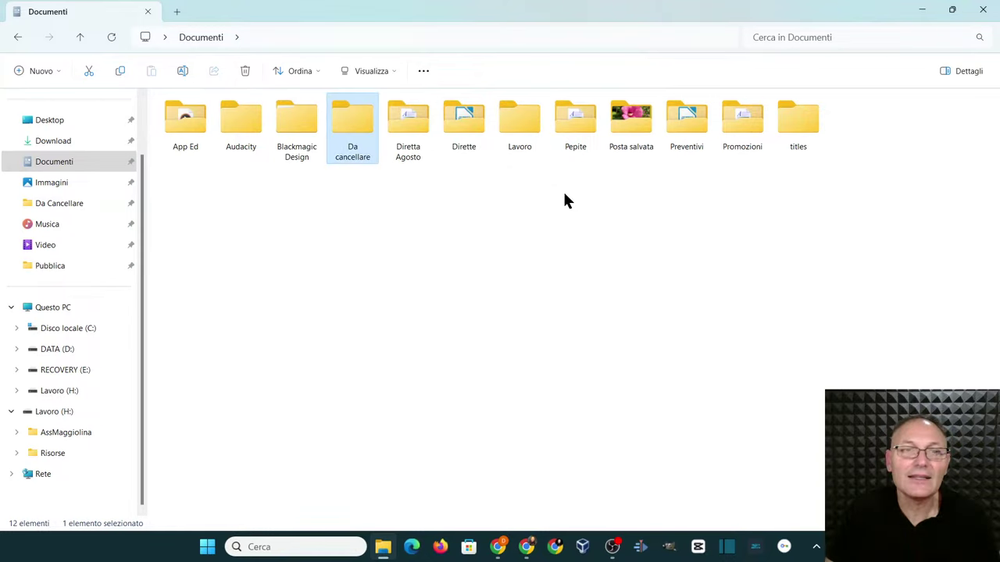
click(349, 208)
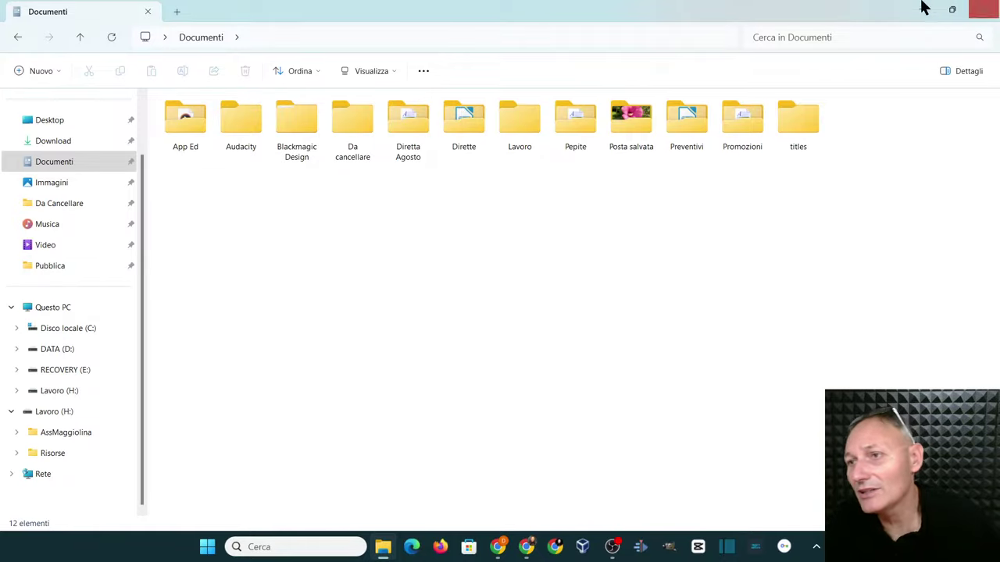
click(986, 16)
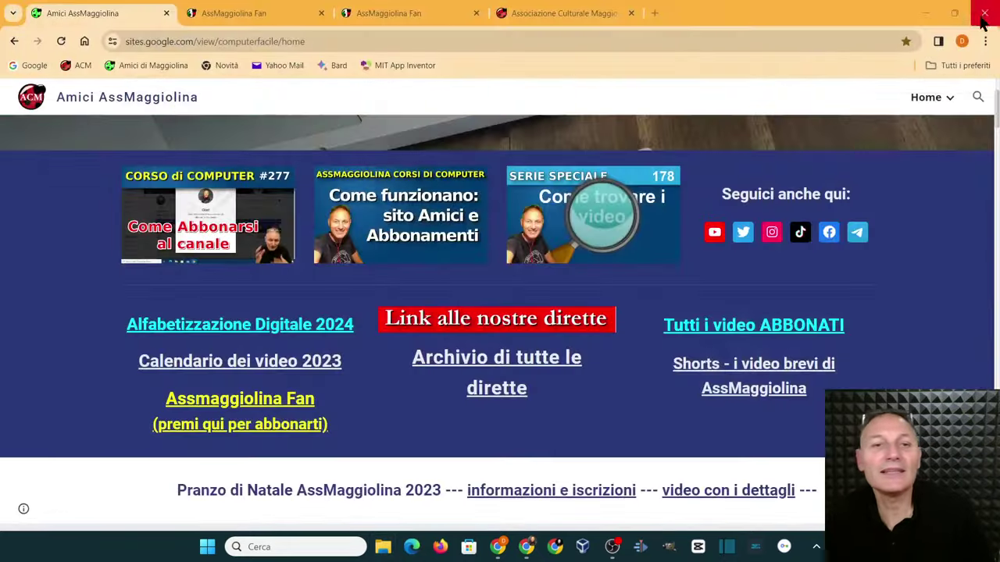